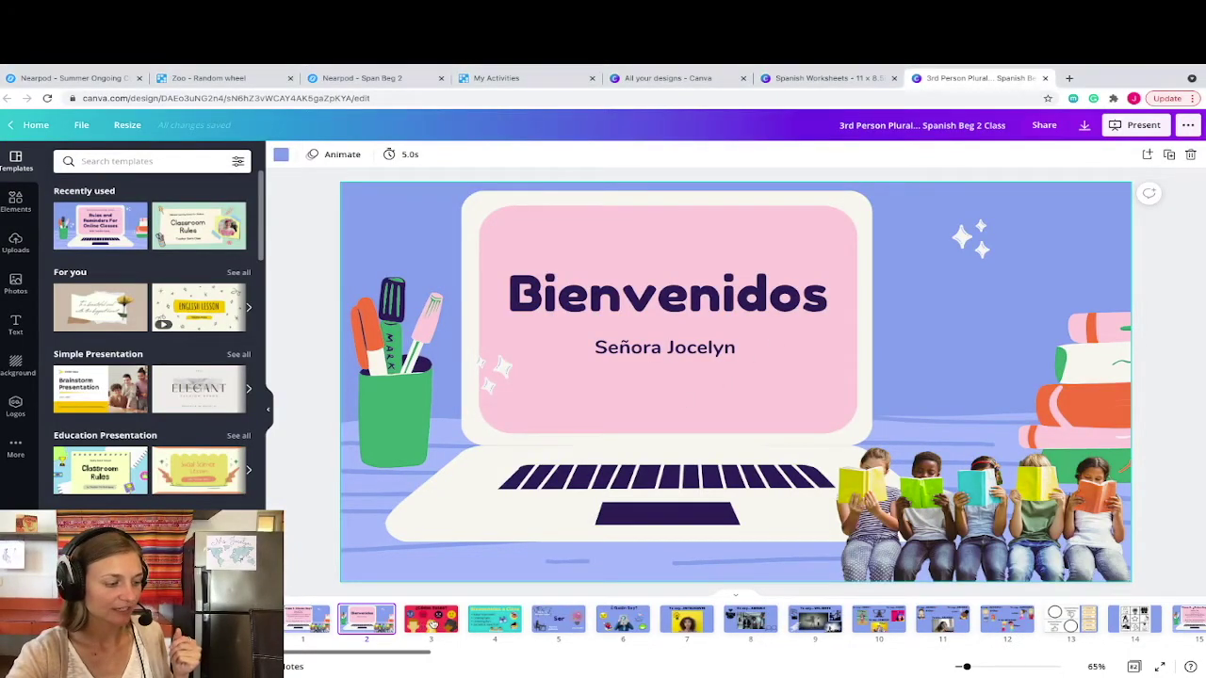
Step through slides 3–6, ending on the ¿Quién Soy? slide
click(429, 624)
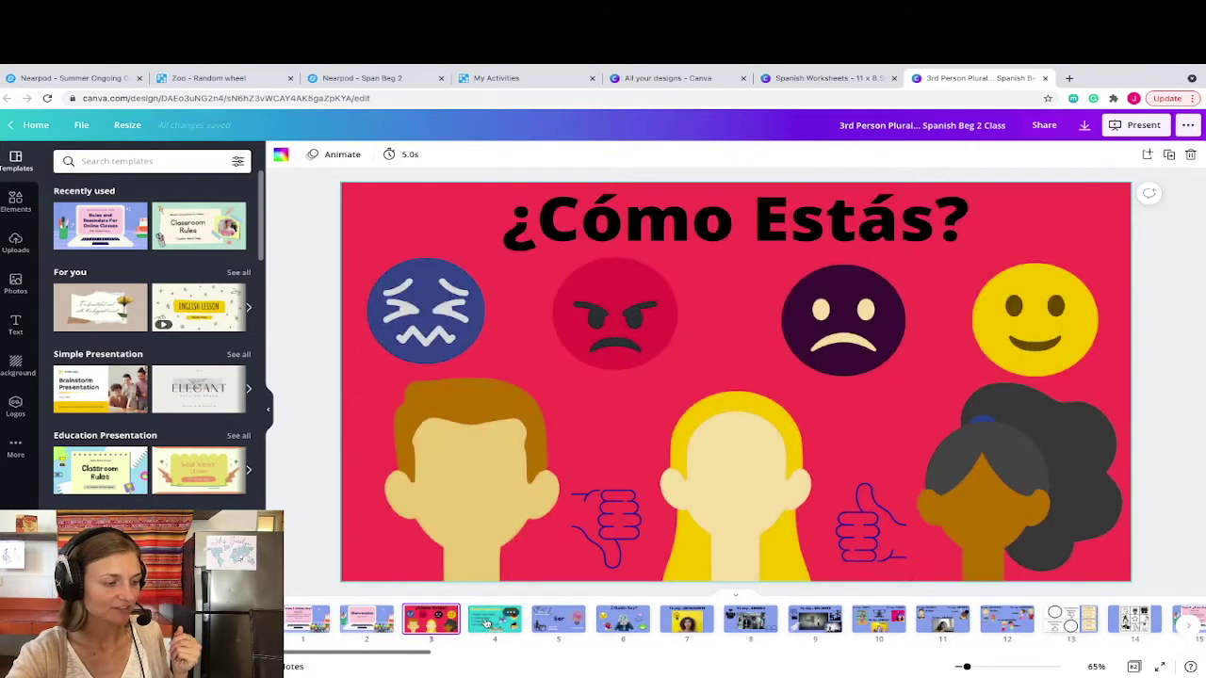
click(486, 624)
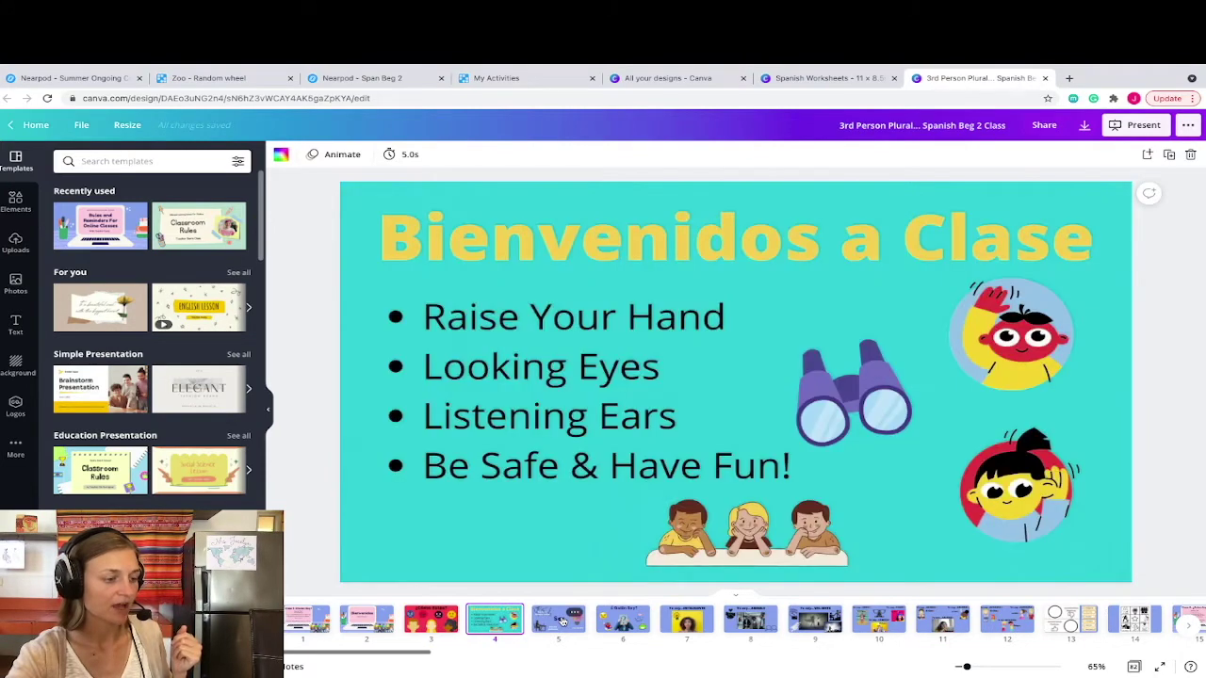
click(563, 622)
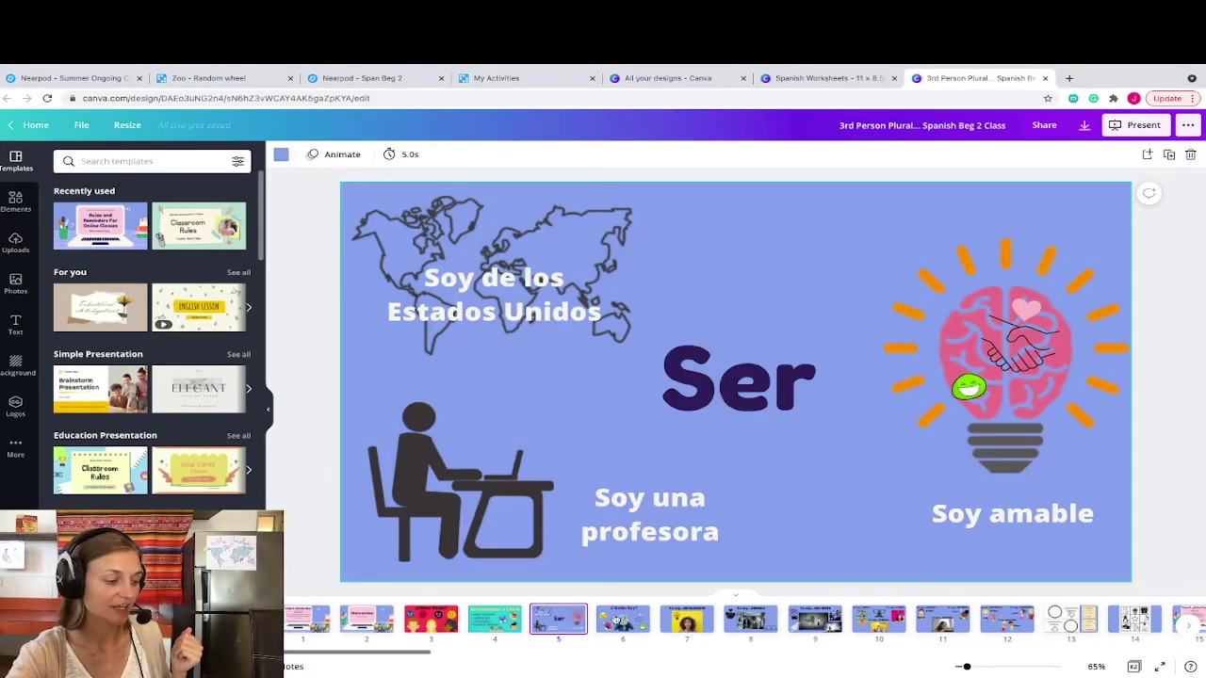
click(632, 614)
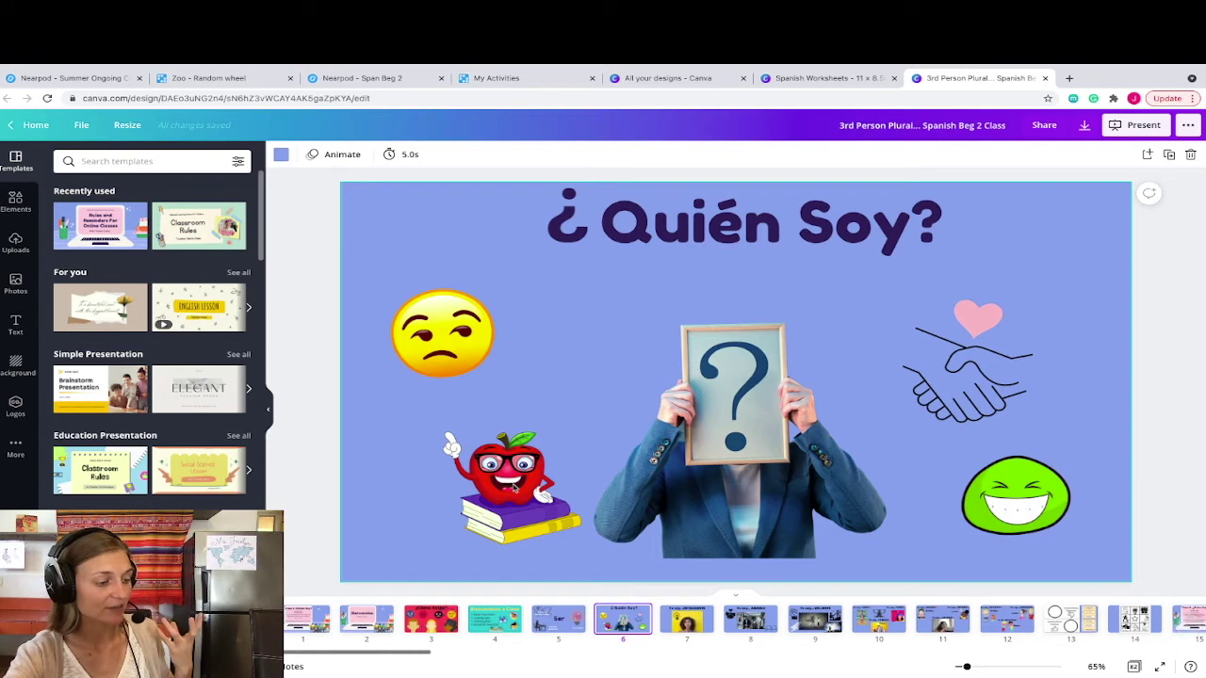
Nudge the apple-on-books graphic slightly, then switch to the Spanish Worksheets design
click(514, 482)
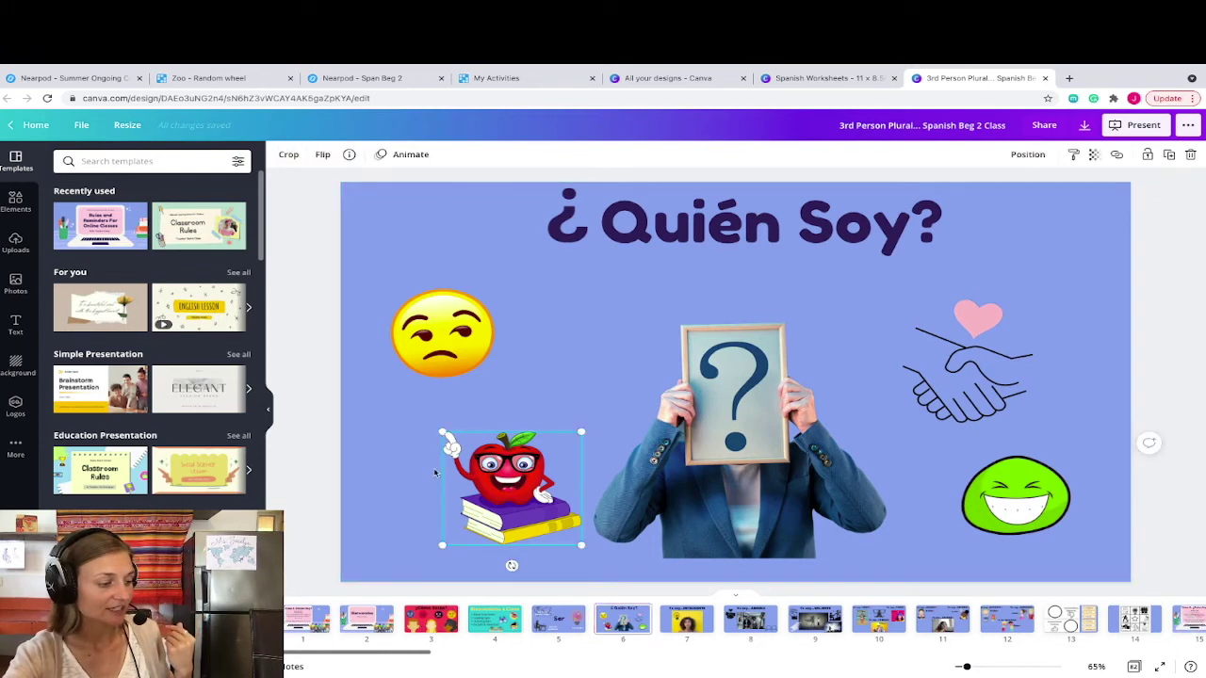
drag(479, 519, 507, 482)
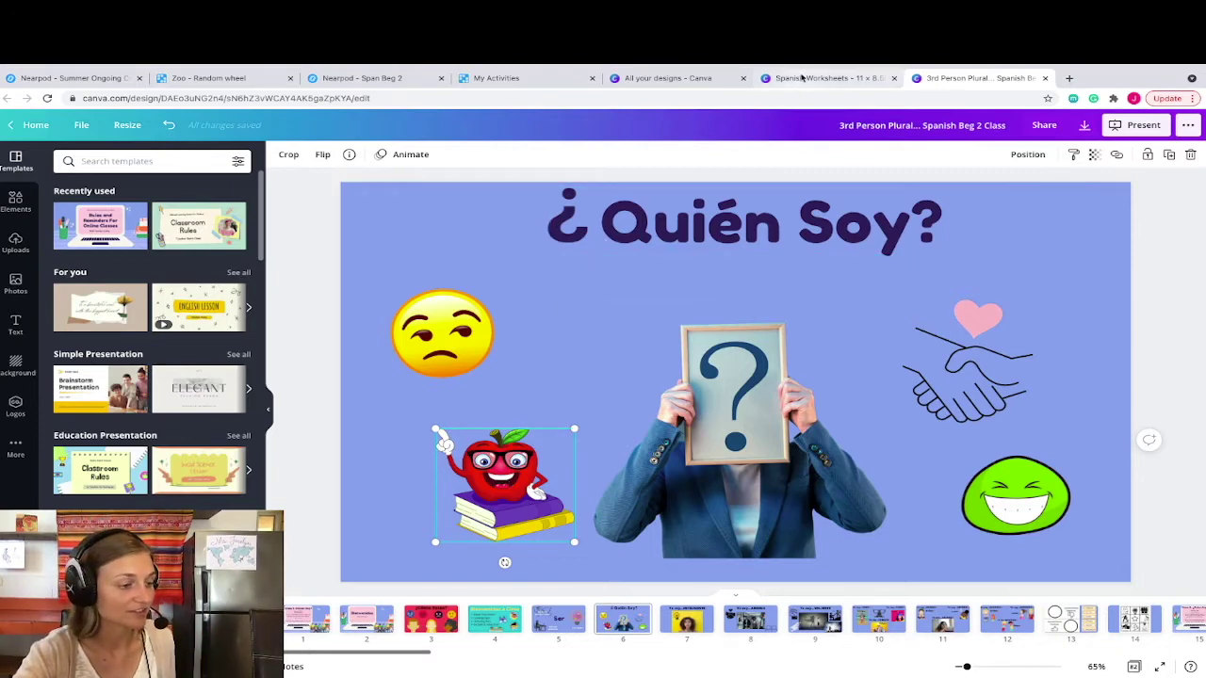
click(803, 81)
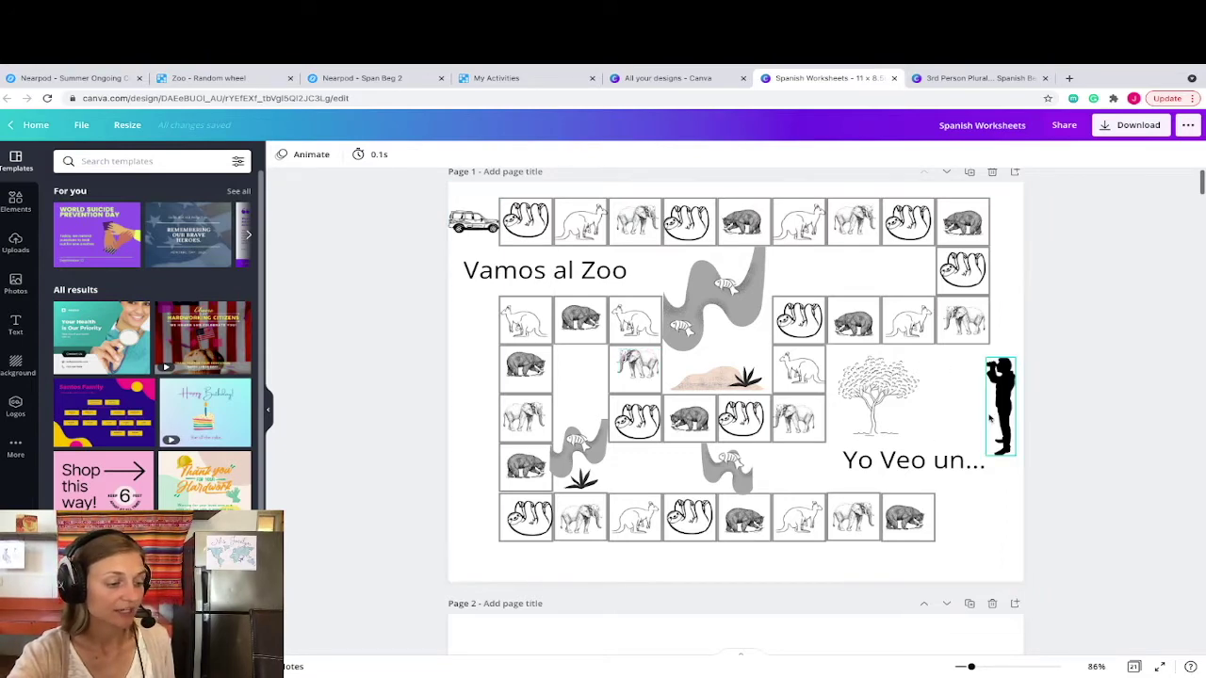
Scroll past the road-map and picture-grid pages down to page 6, La Piscina Bingo
scroll(988, 417, down, 5)
scroll(989, 418, down, 5)
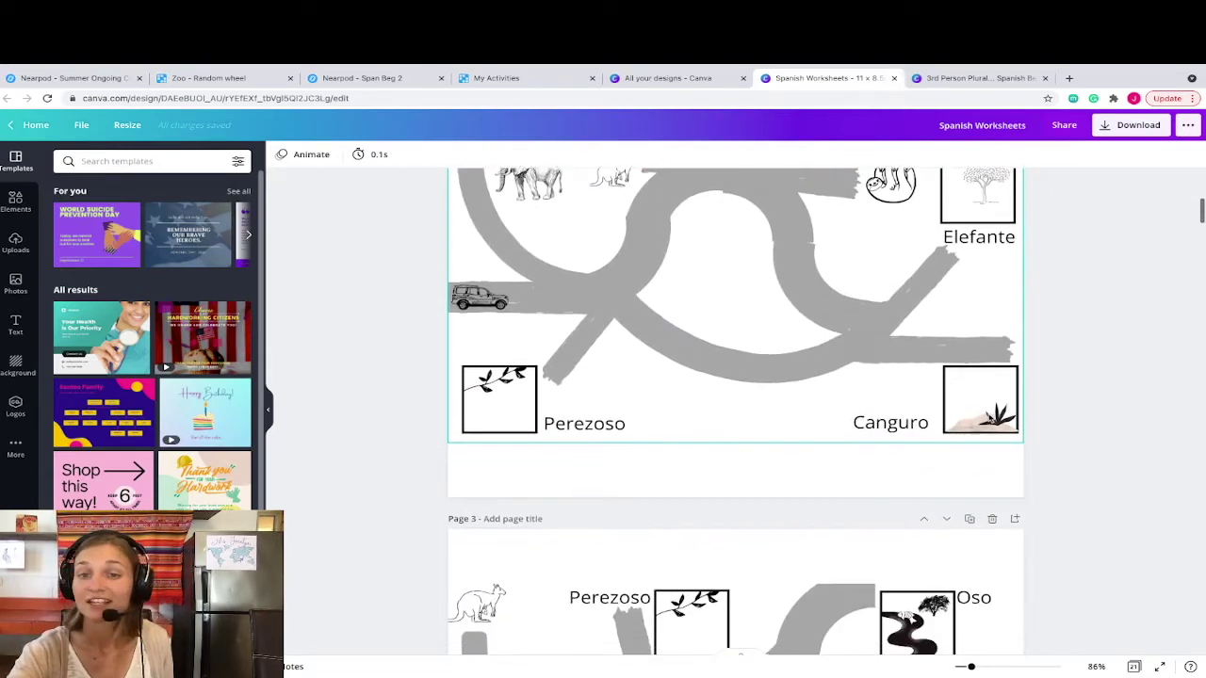
scroll(988, 418, down, 5)
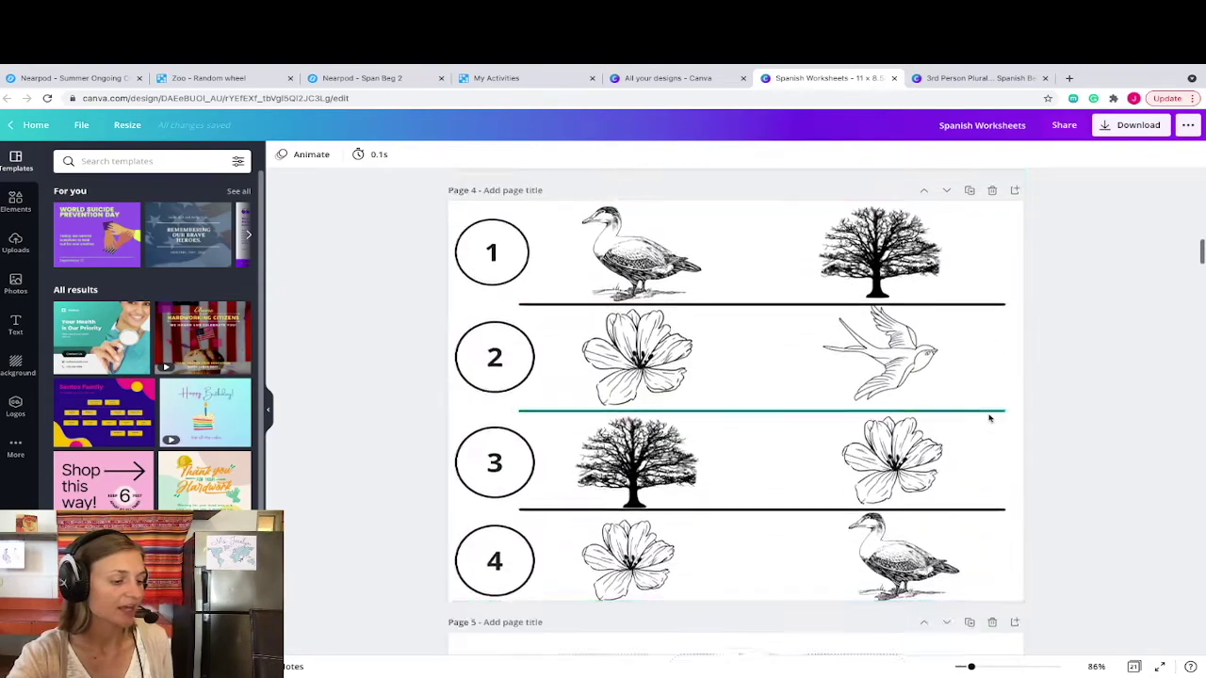
scroll(991, 419, down, 5)
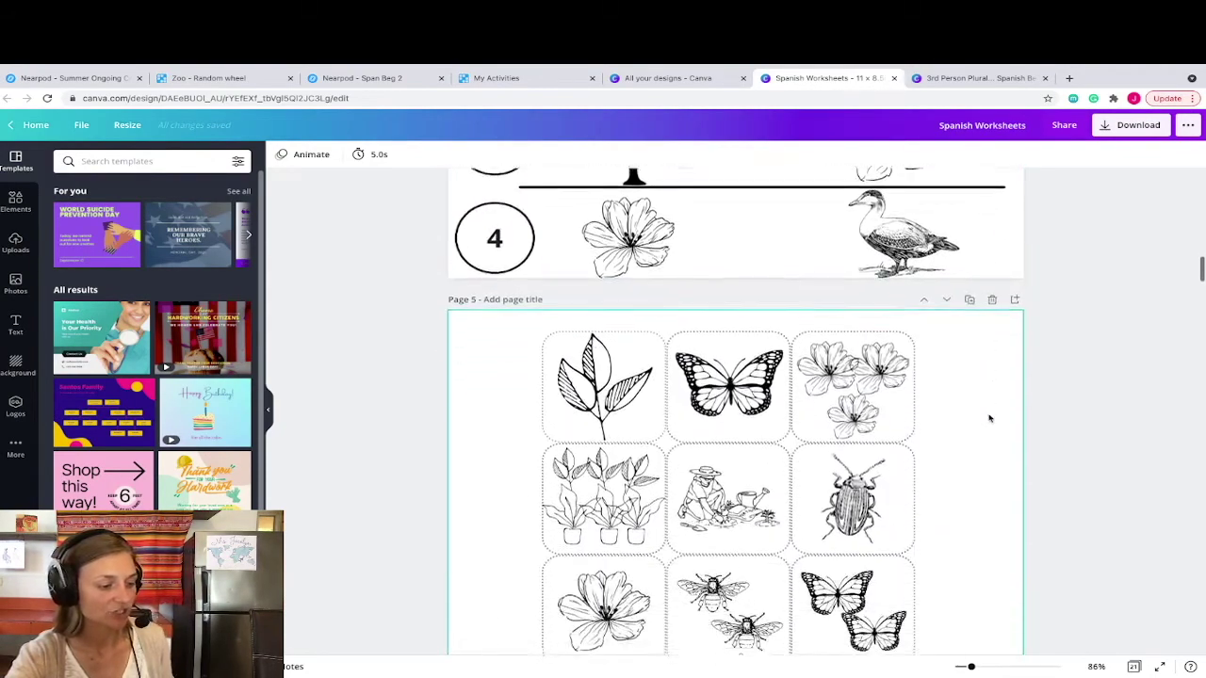
scroll(988, 417, down, 3)
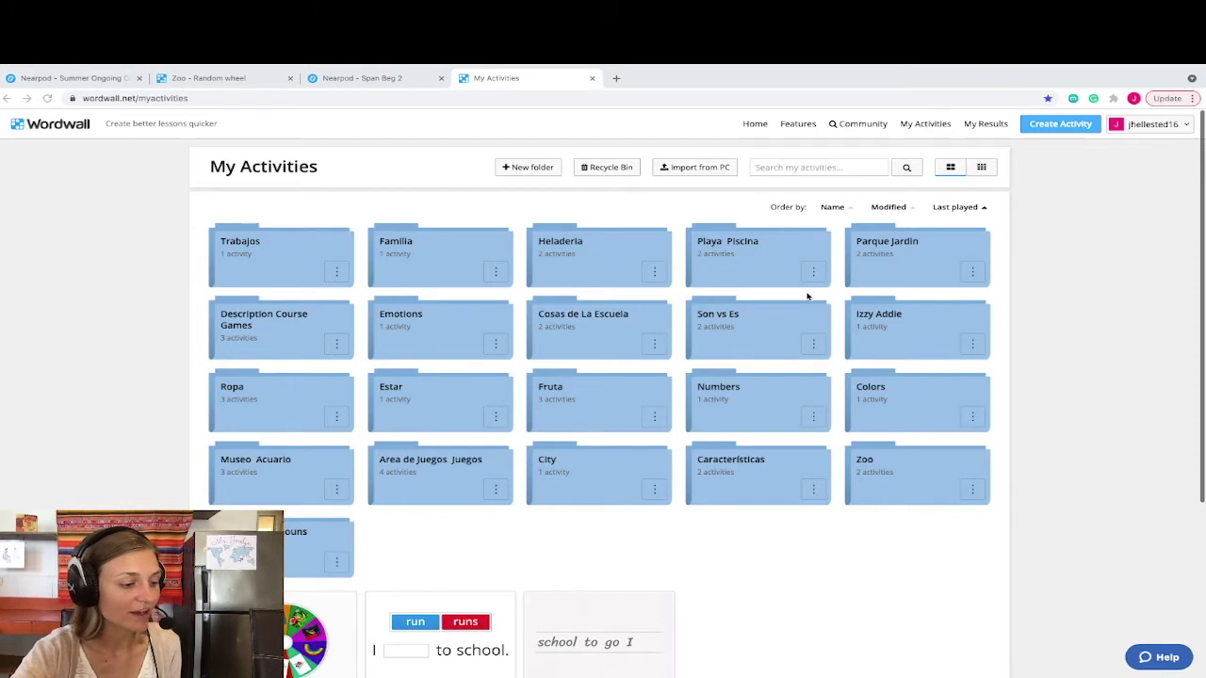
Open the Zoo wheel from the Zoo folder, spin it once, and switch it to Random cards
click(881, 473)
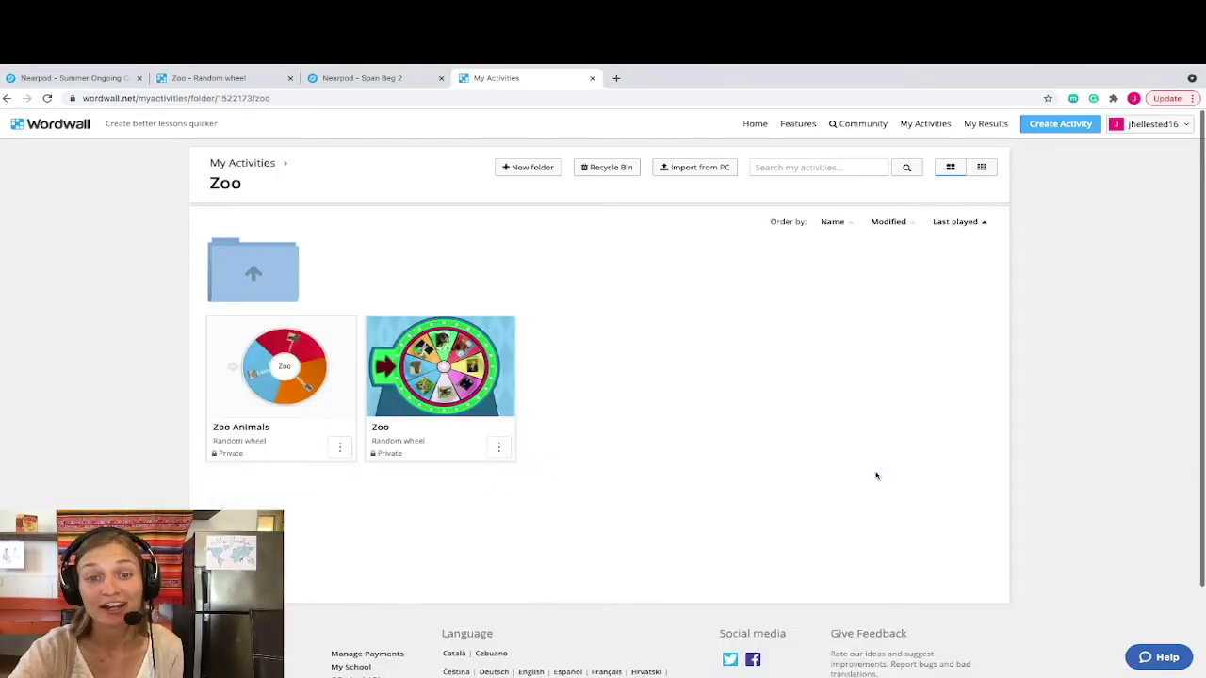
click(429, 370)
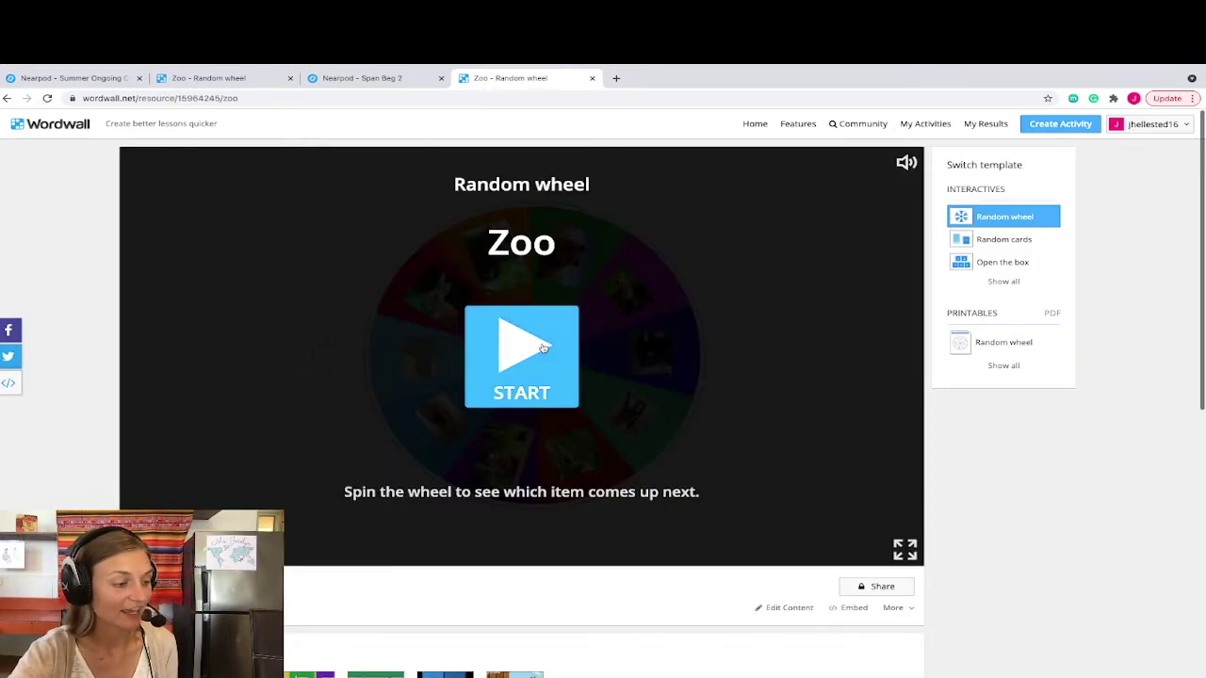
click(543, 349)
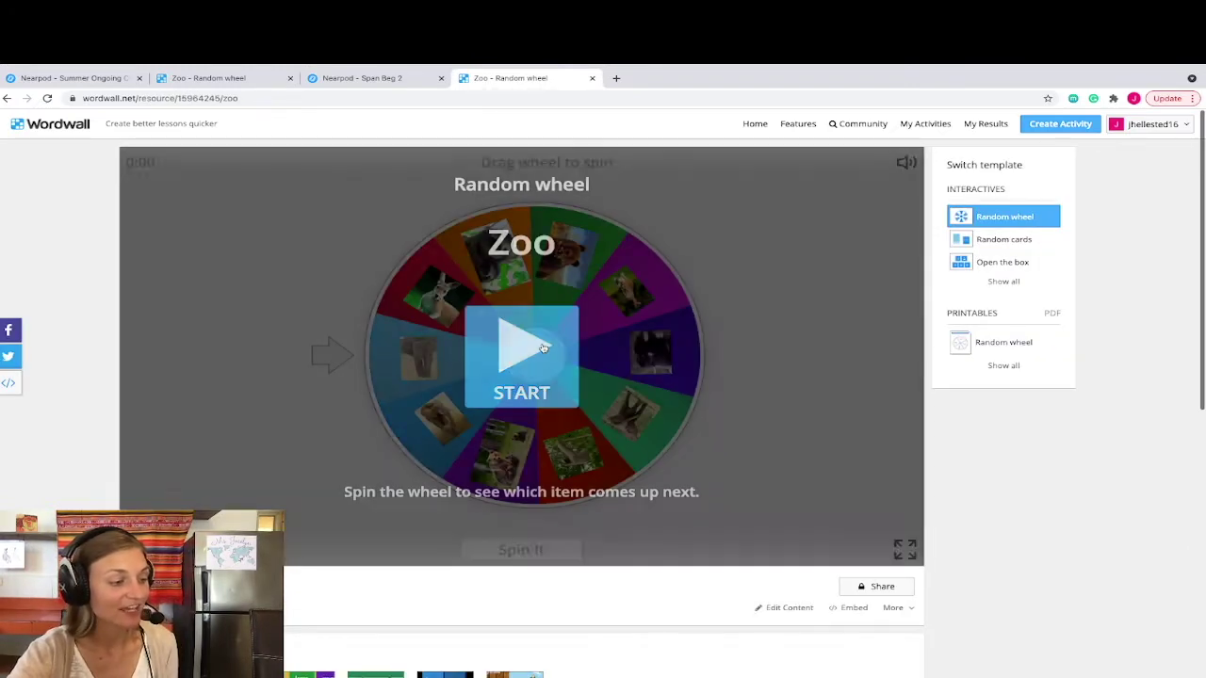
click(547, 548)
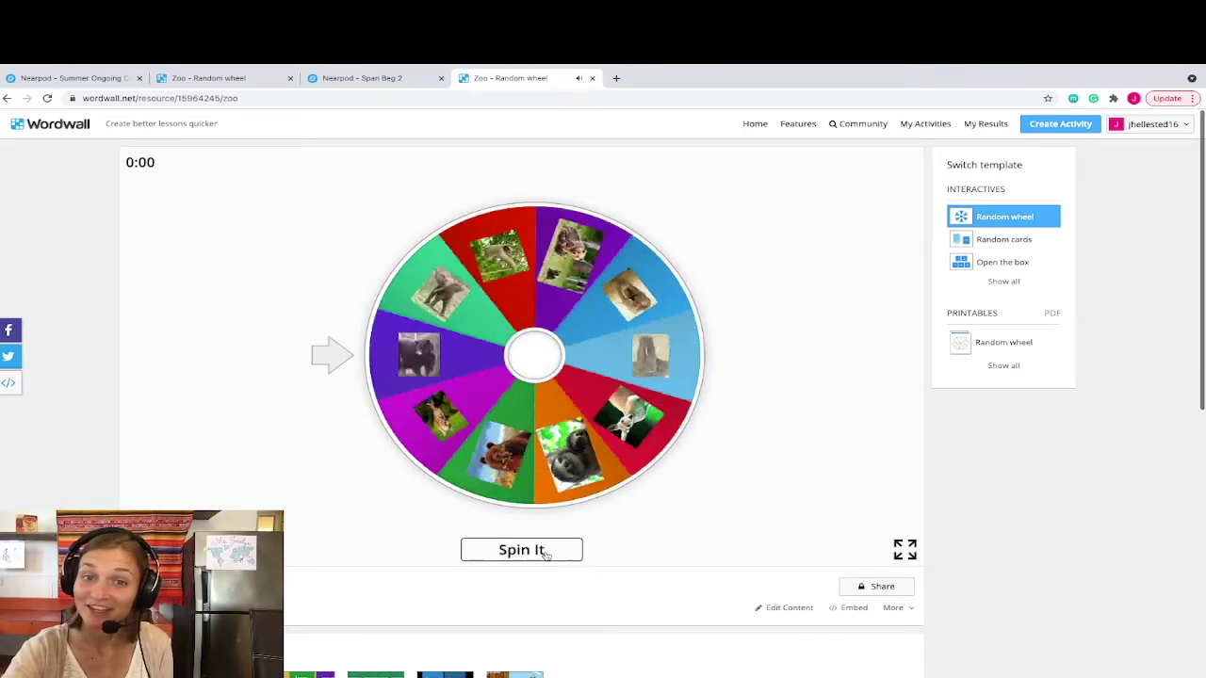
click(999, 240)
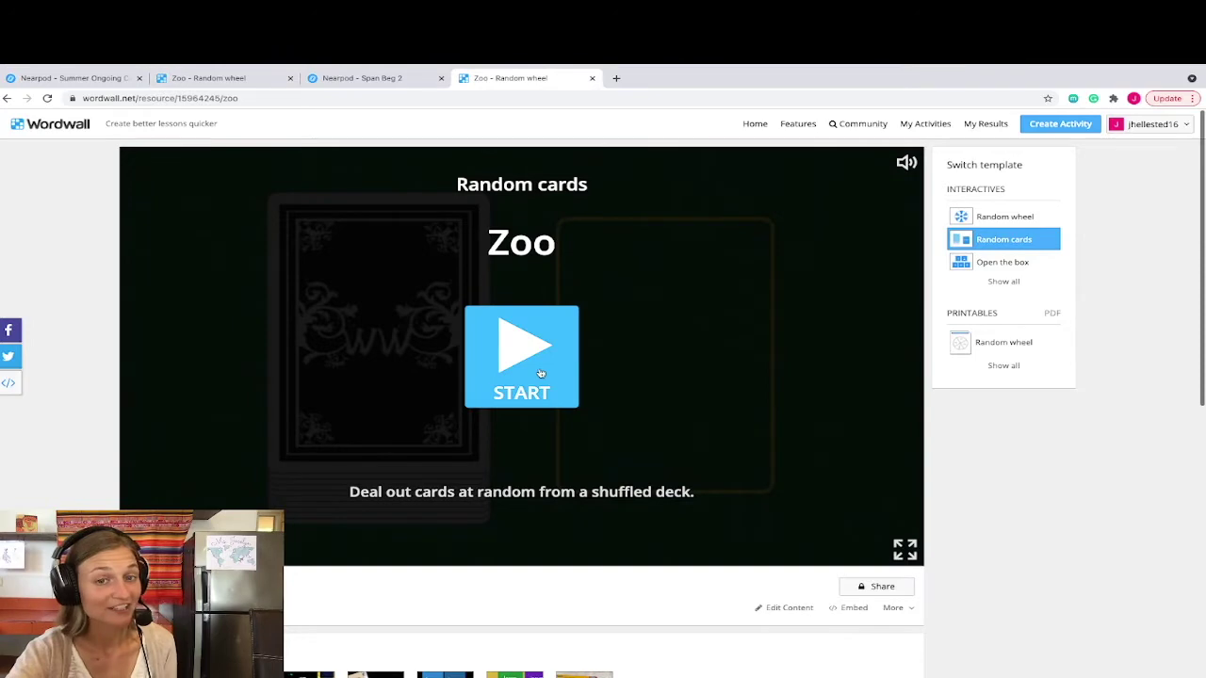
Deal three zoo animal cards, starting with an elephant, then switch to the Open the box template
click(540, 374)
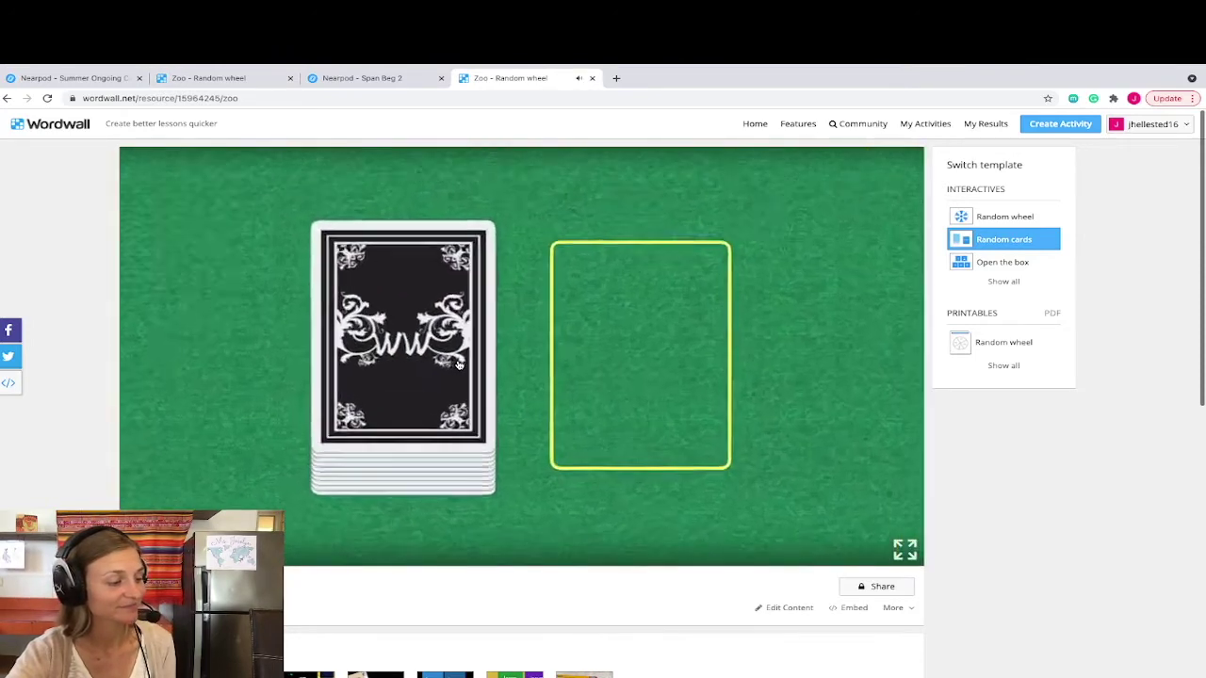
click(394, 359)
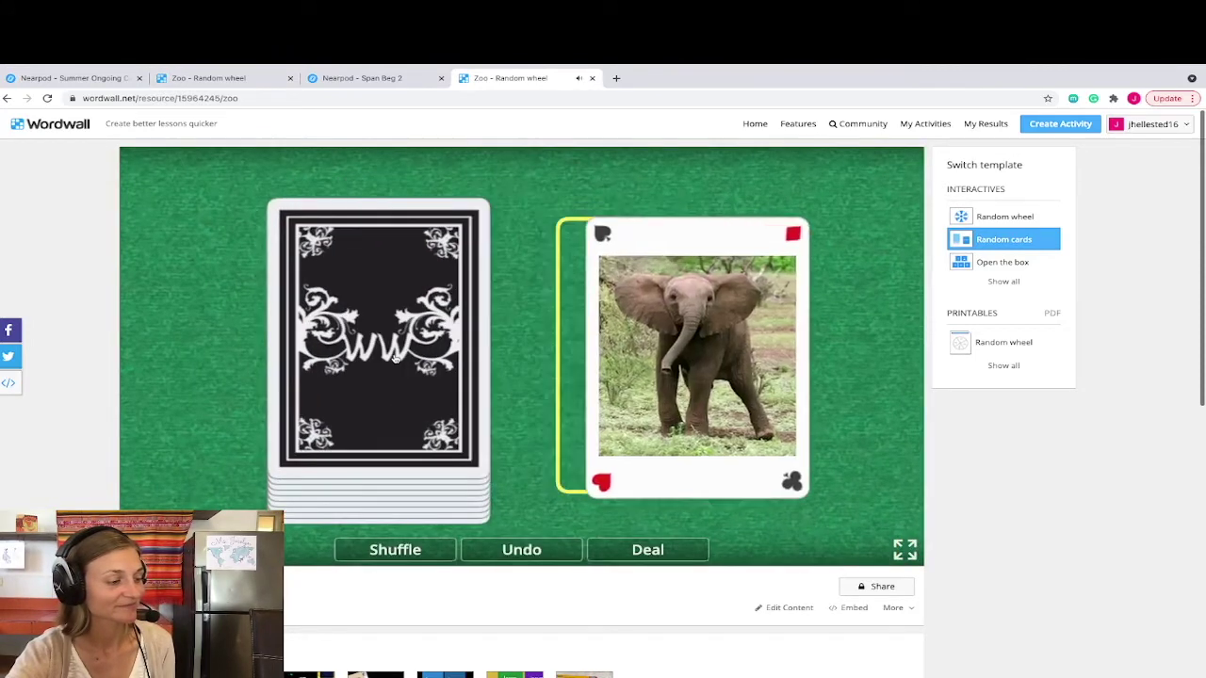
click(395, 359)
click(395, 359)
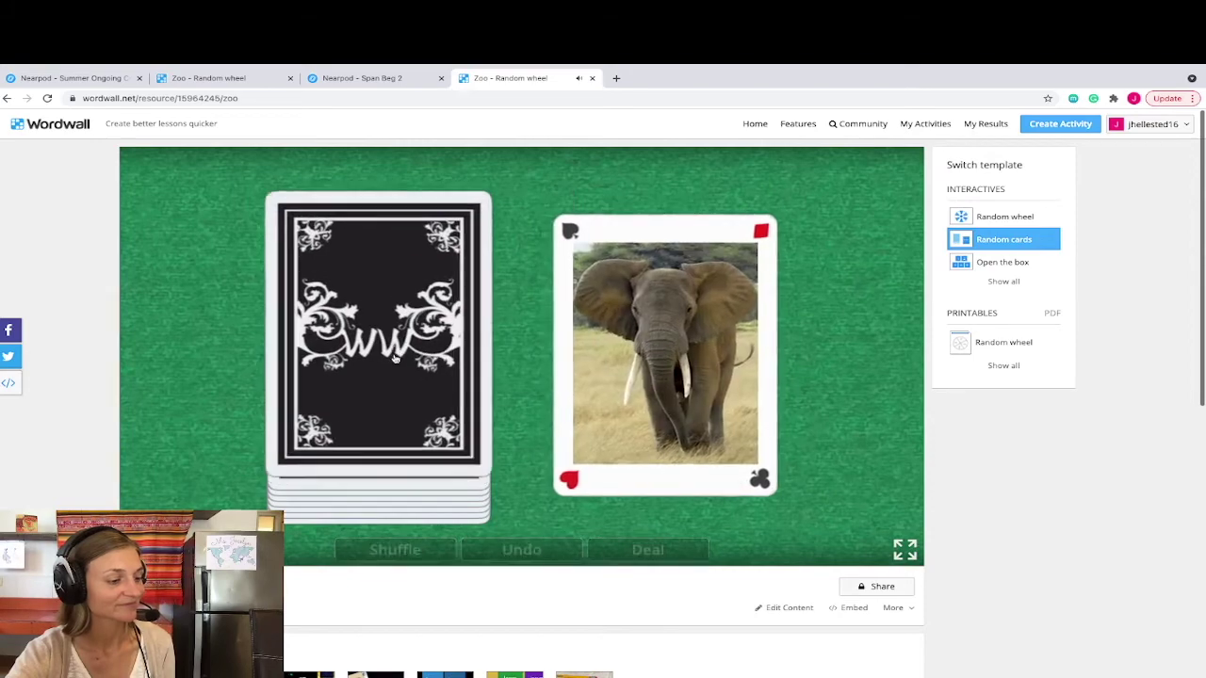
click(994, 265)
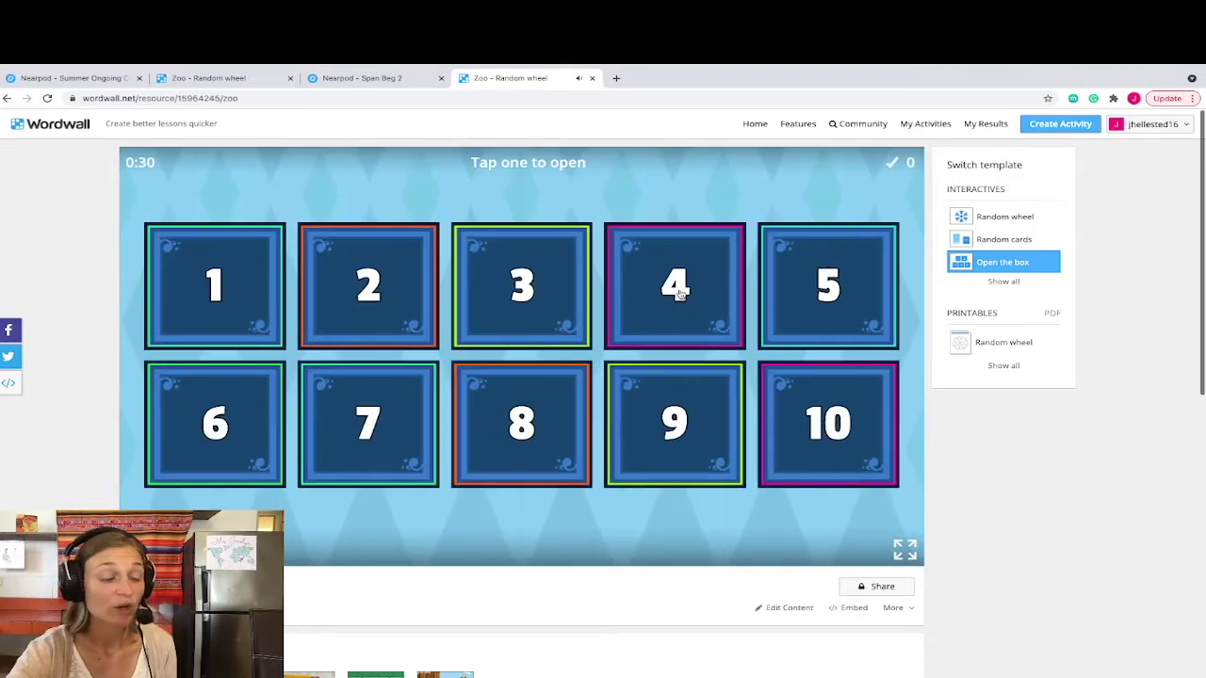
Open boxes 4 and 7 to reveal a sloth and an elephant, then view and close the full template list
click(679, 292)
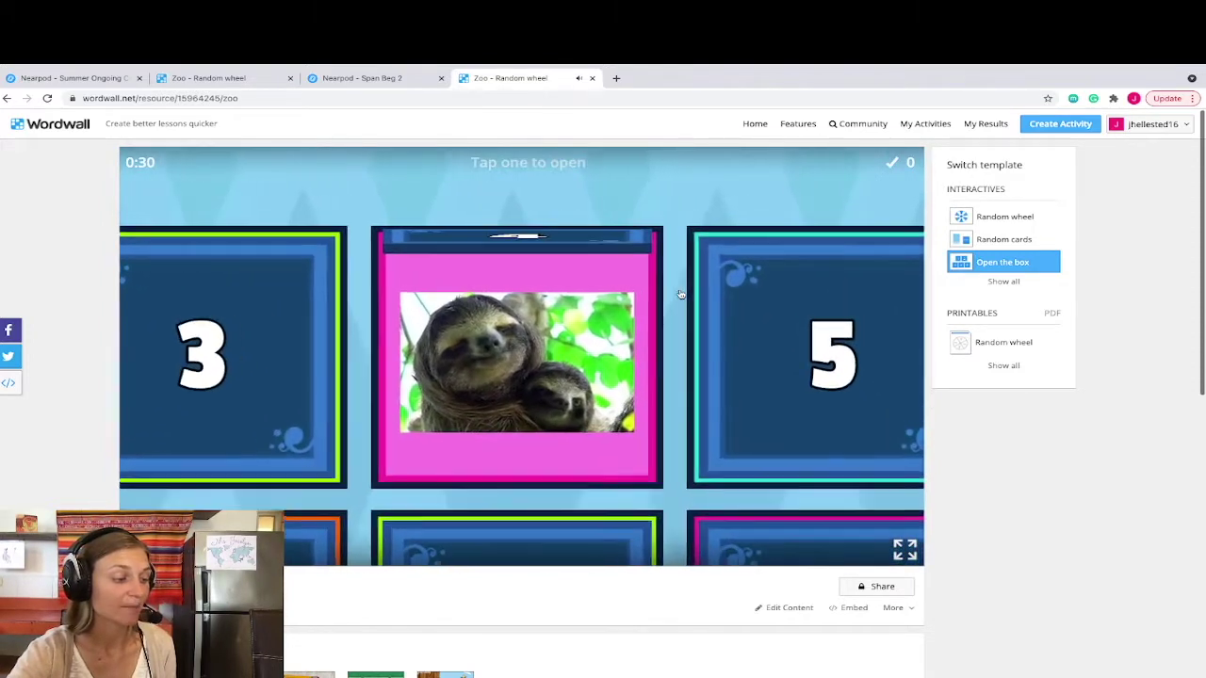
click(807, 391)
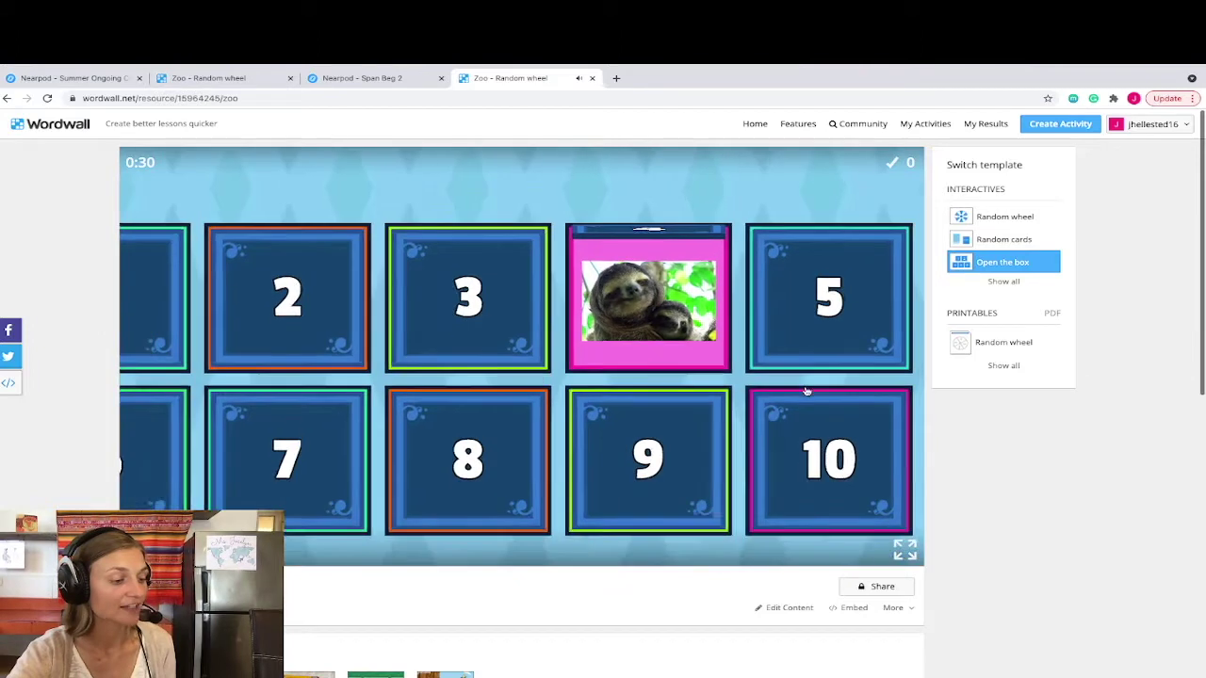
click(366, 436)
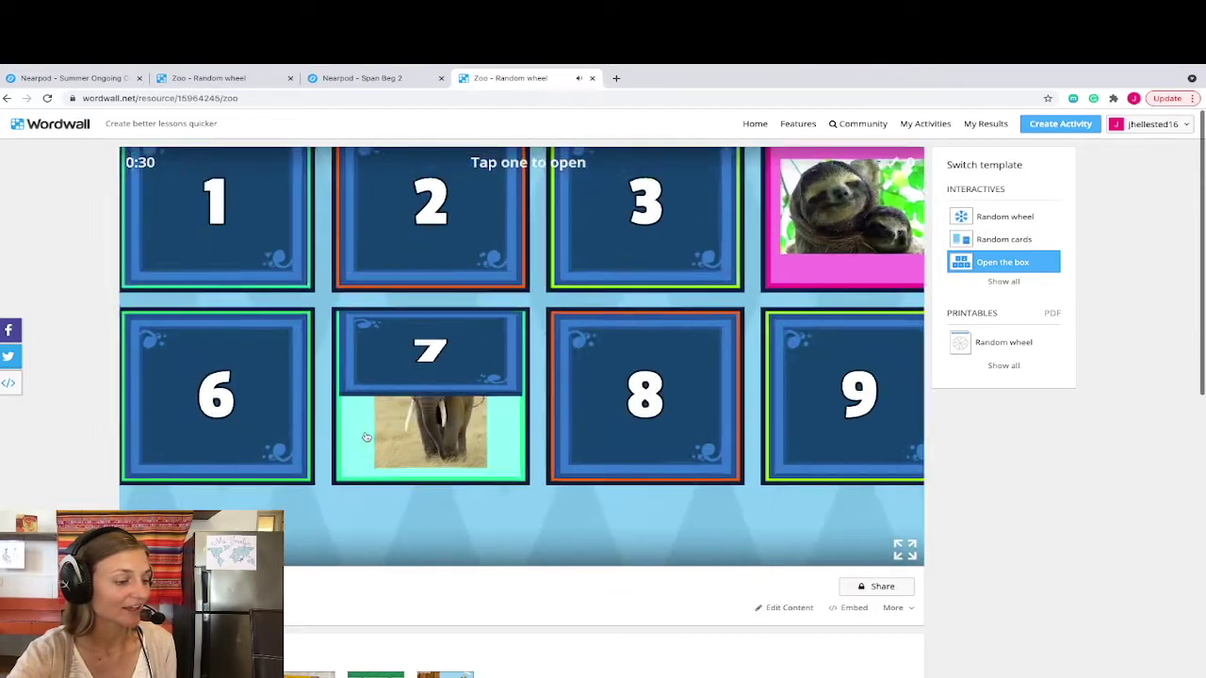
click(1004, 282)
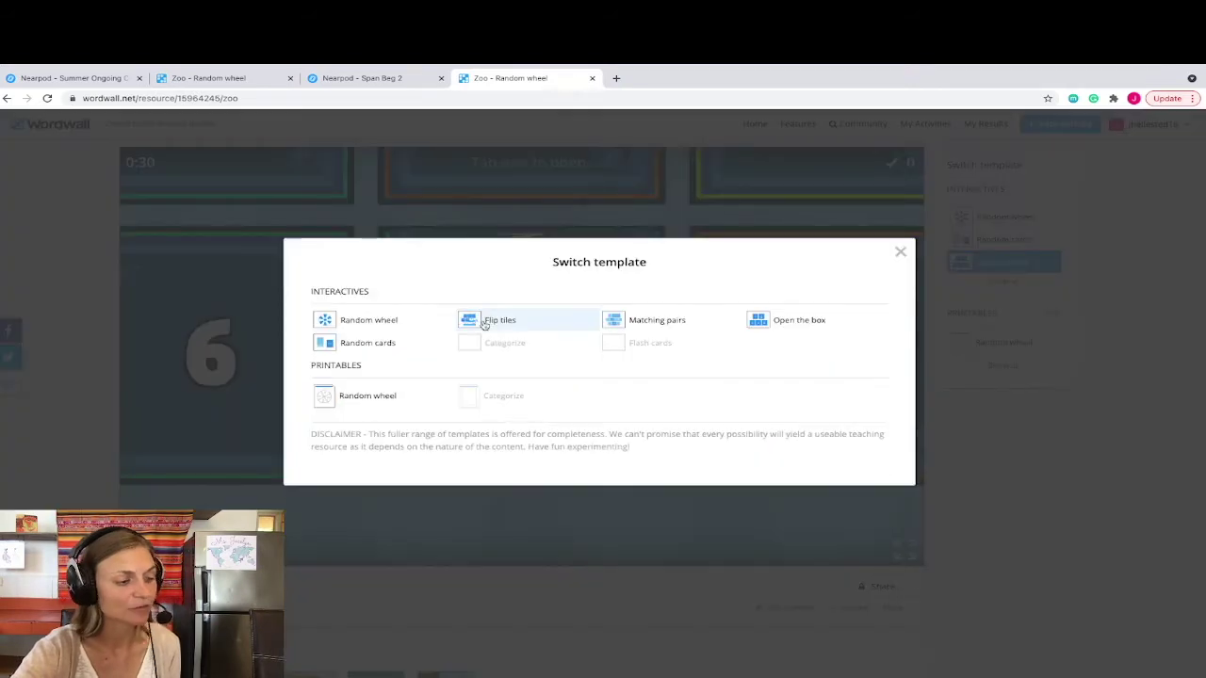
click(902, 255)
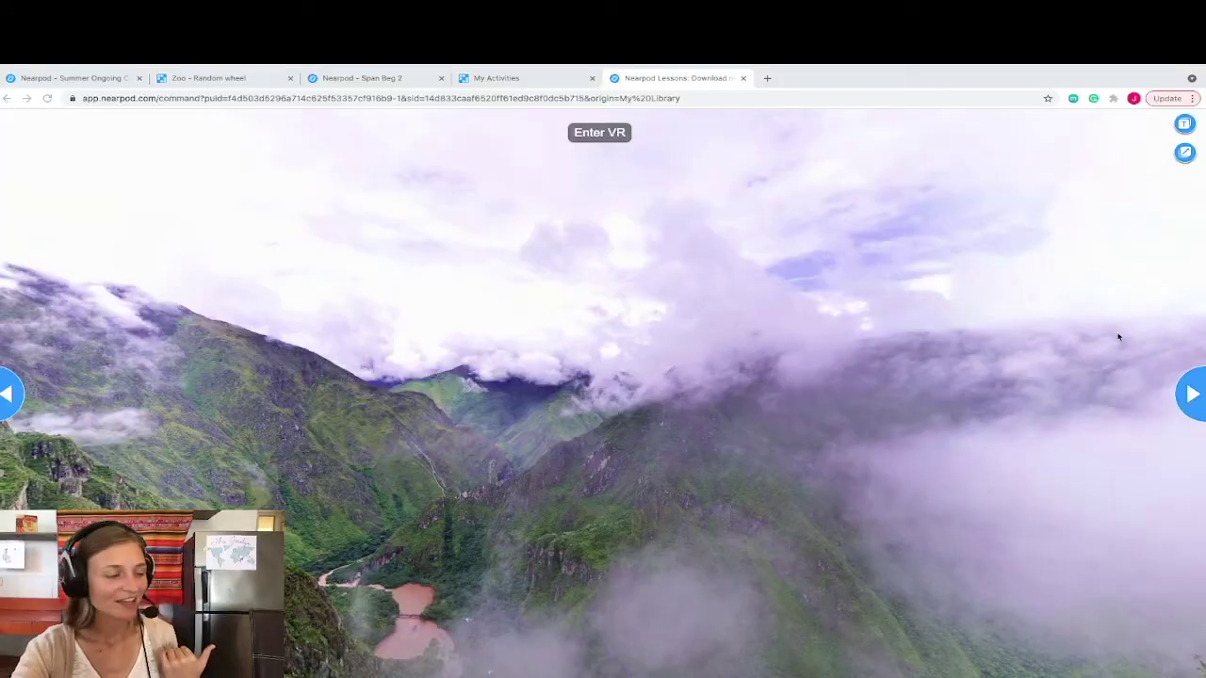
Rotate the 360° panorama across the valley, Machu Picchu ruins and terraces, then advance a slide
click(756, 407)
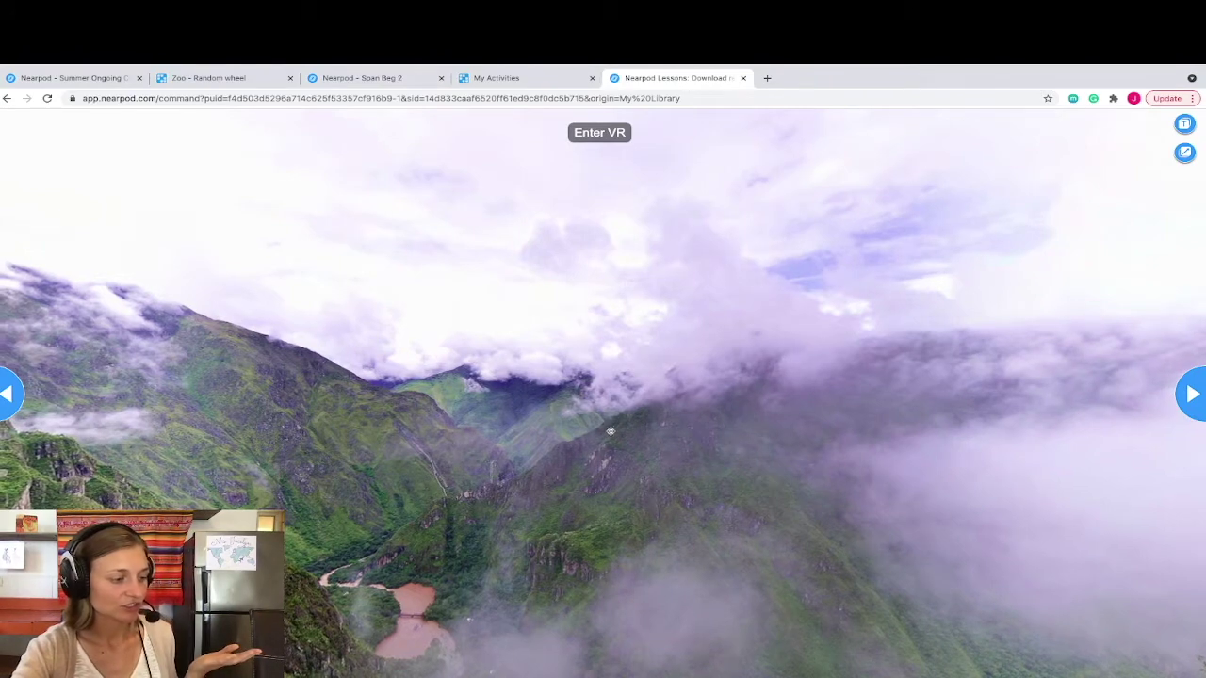
drag(562, 425, 610, 429)
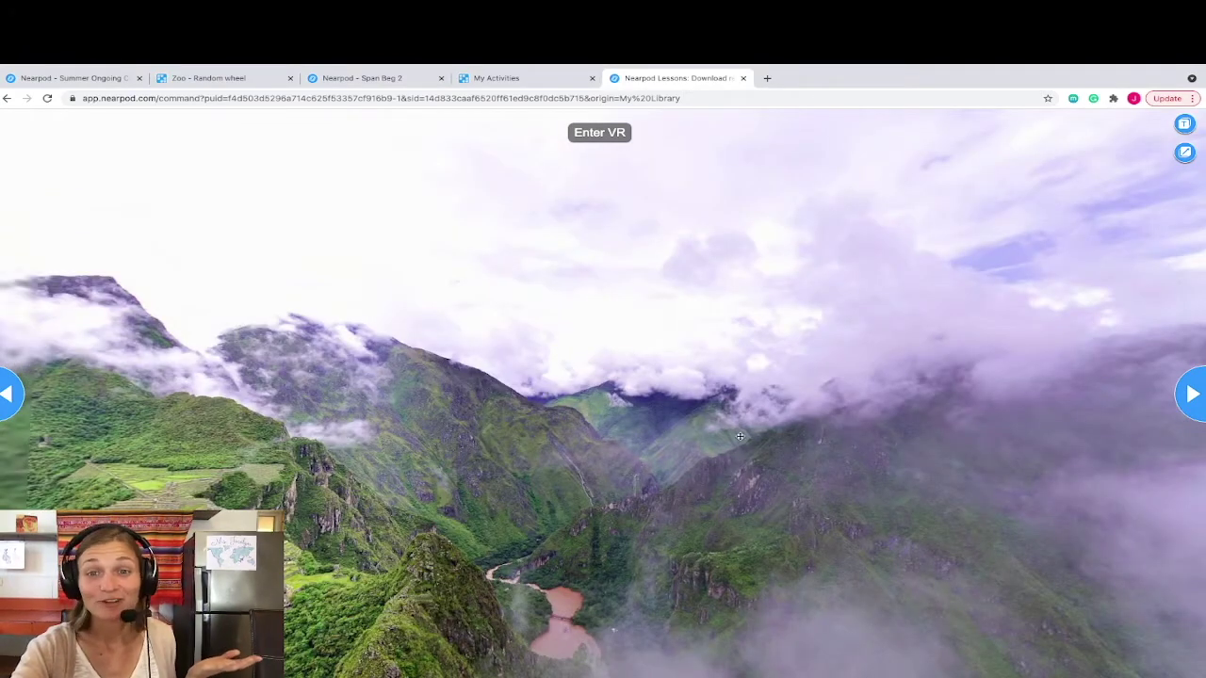
drag(739, 437, 801, 435)
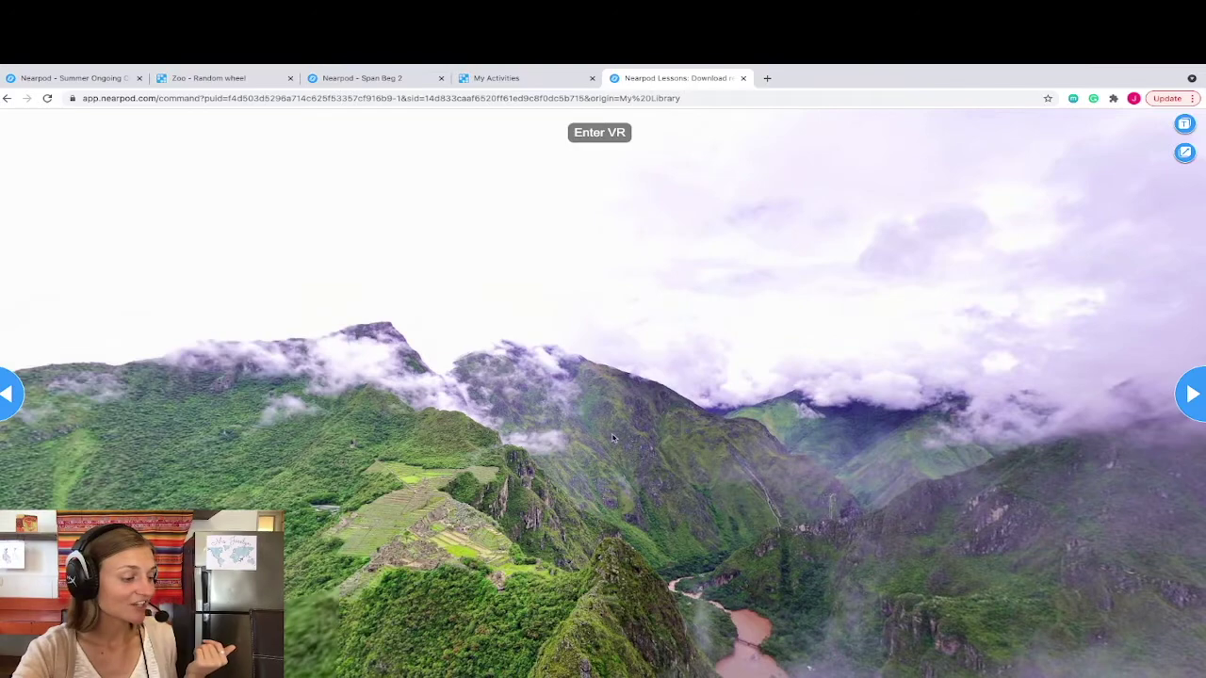
drag(500, 475, 609, 474)
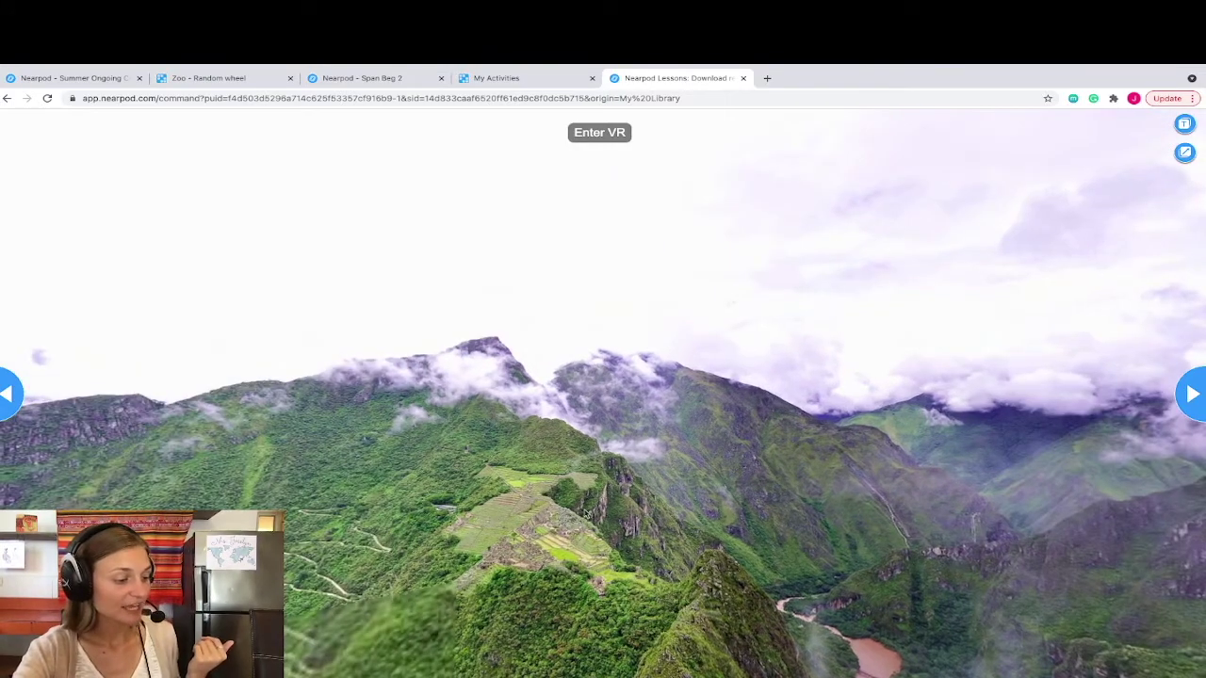
drag(580, 398, 431, 464)
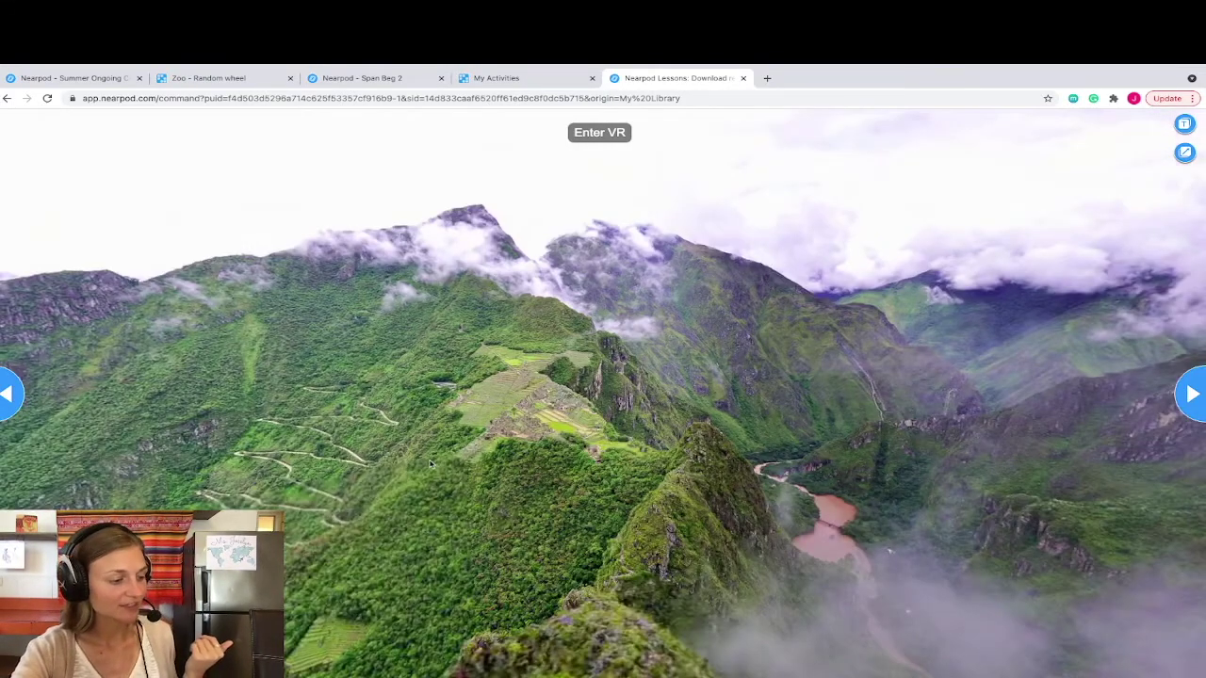
drag(505, 461, 643, 468)
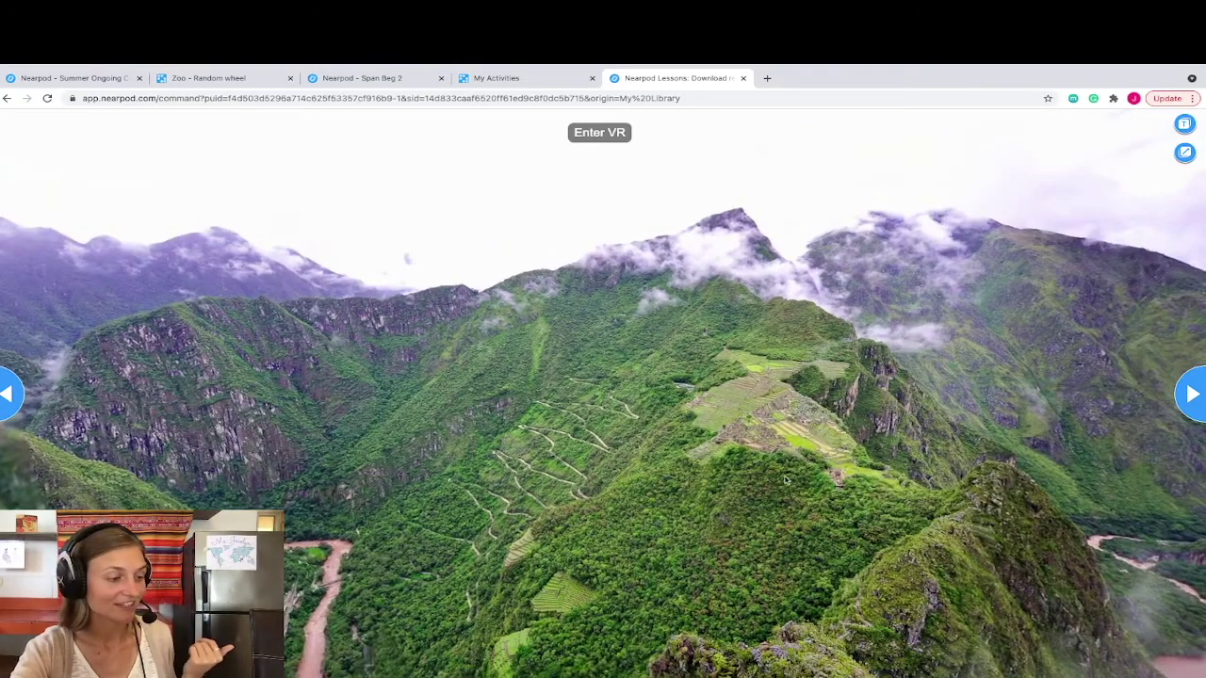
drag(786, 480, 585, 453)
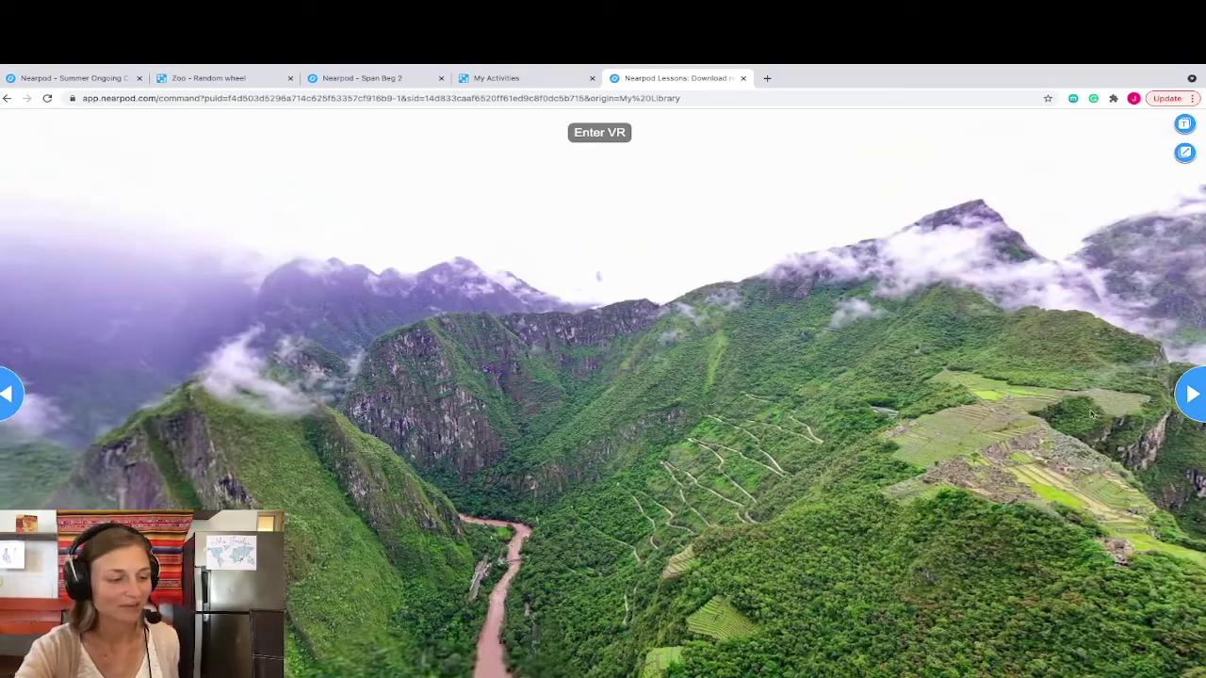
key(Right)
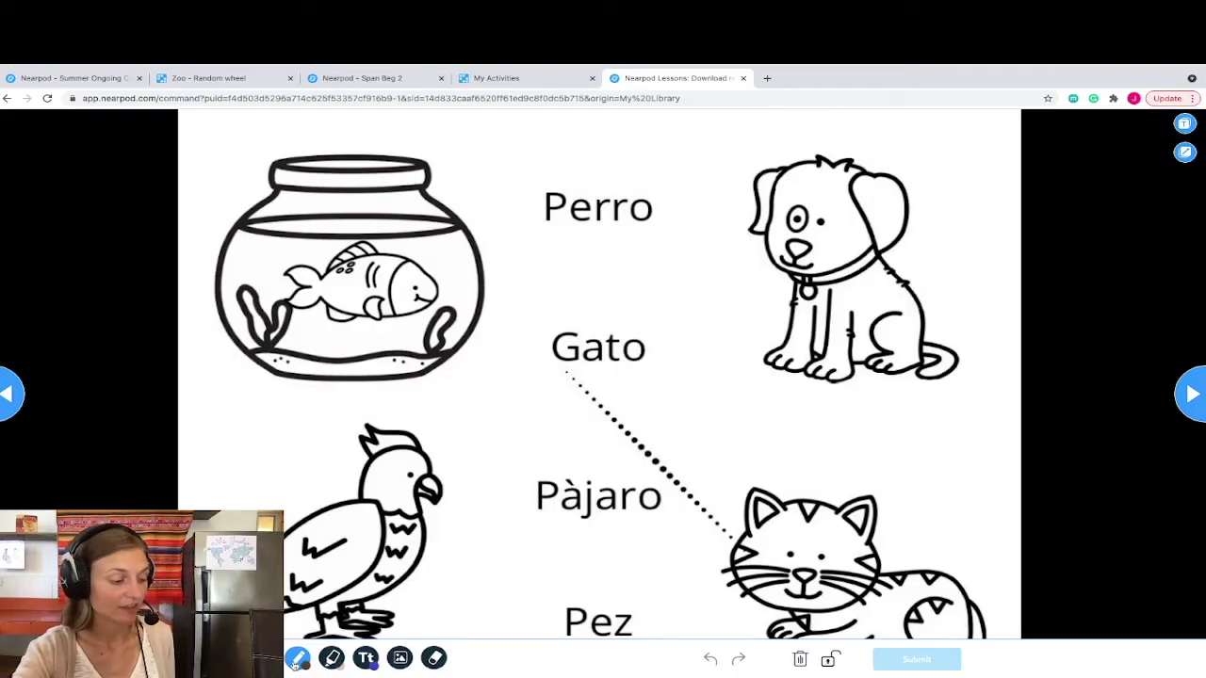
Draw lines matching Perro, Pàjaro and Pez to the dog, parrot and fishbowl, then advance
click(296, 661)
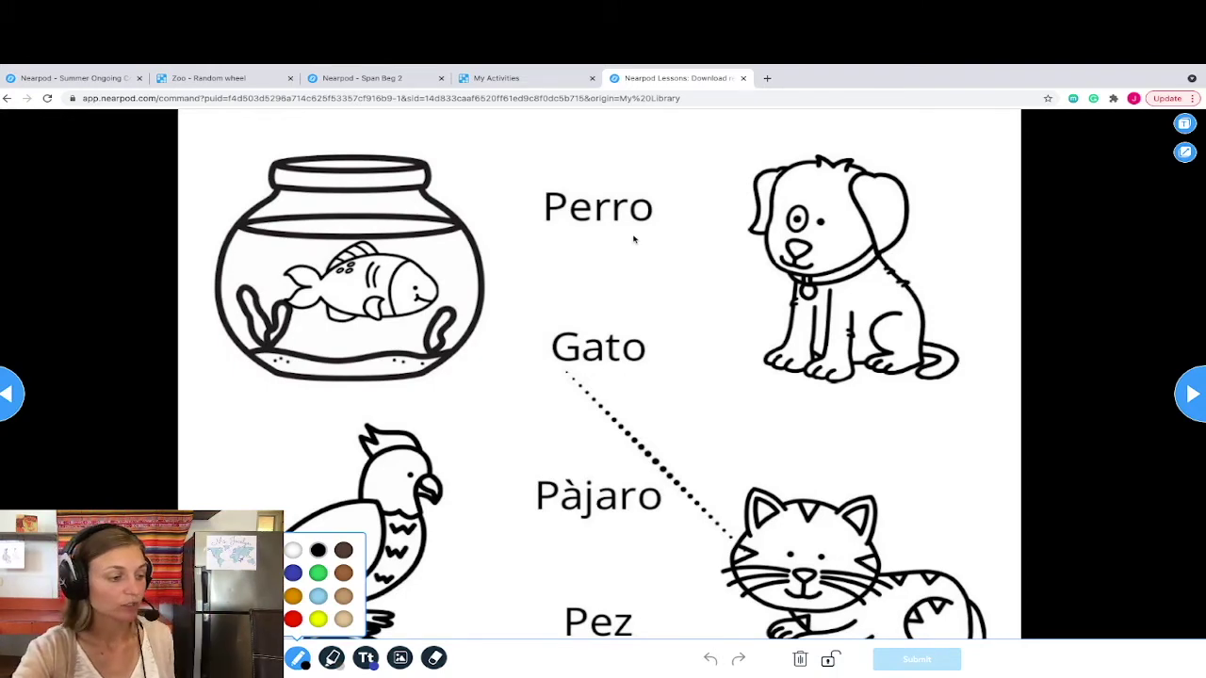
drag(600, 235, 788, 297)
drag(536, 491, 421, 577)
drag(570, 608, 420, 382)
click(1193, 394)
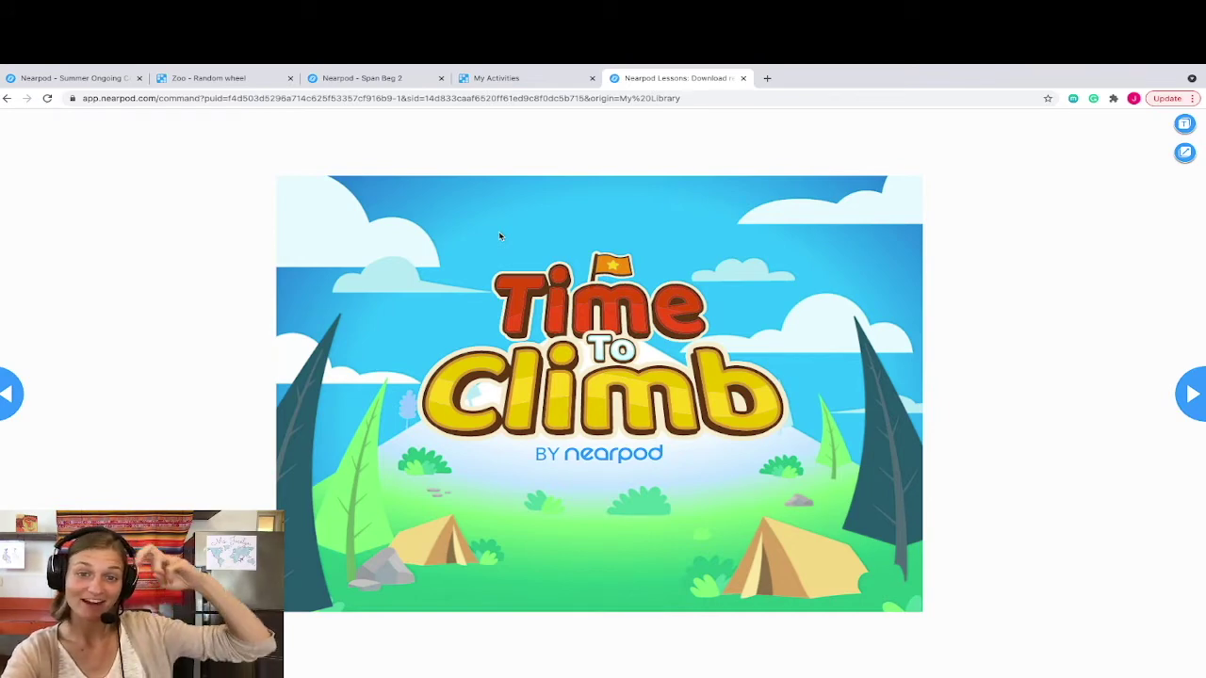
Start the quiz, answering Simple Present for 'He goes to school.' and Simple Past for 'I went home.'
click(1190, 394)
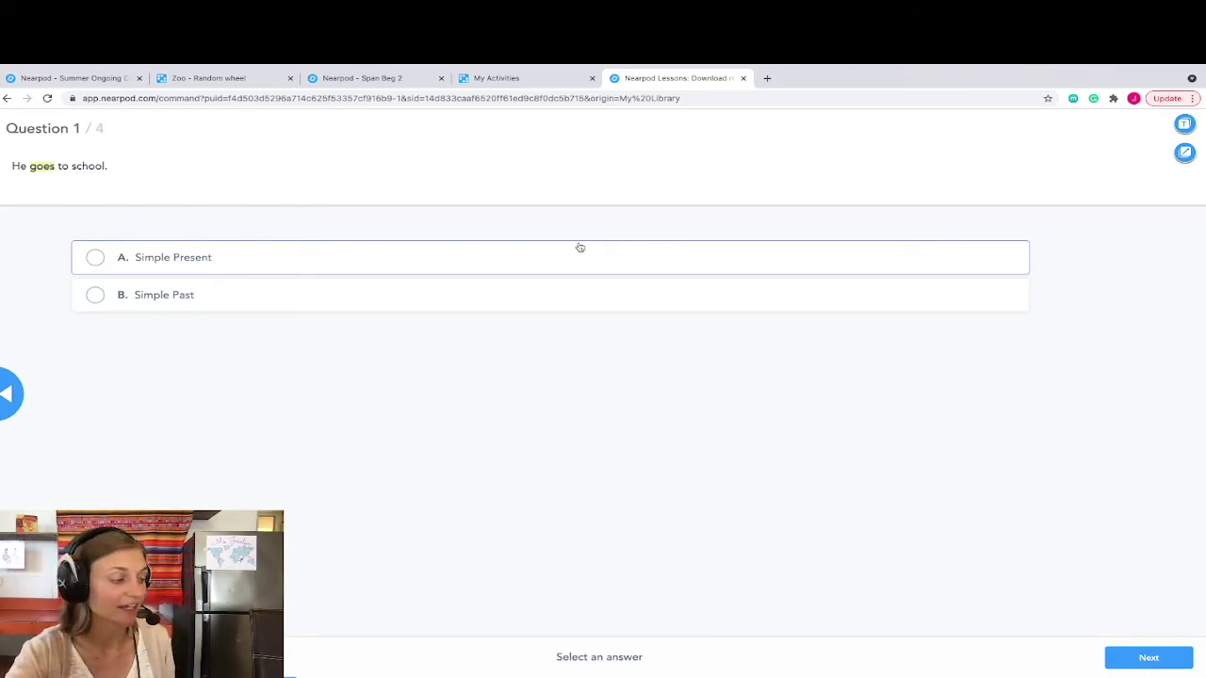
drag(10, 166, 123, 170)
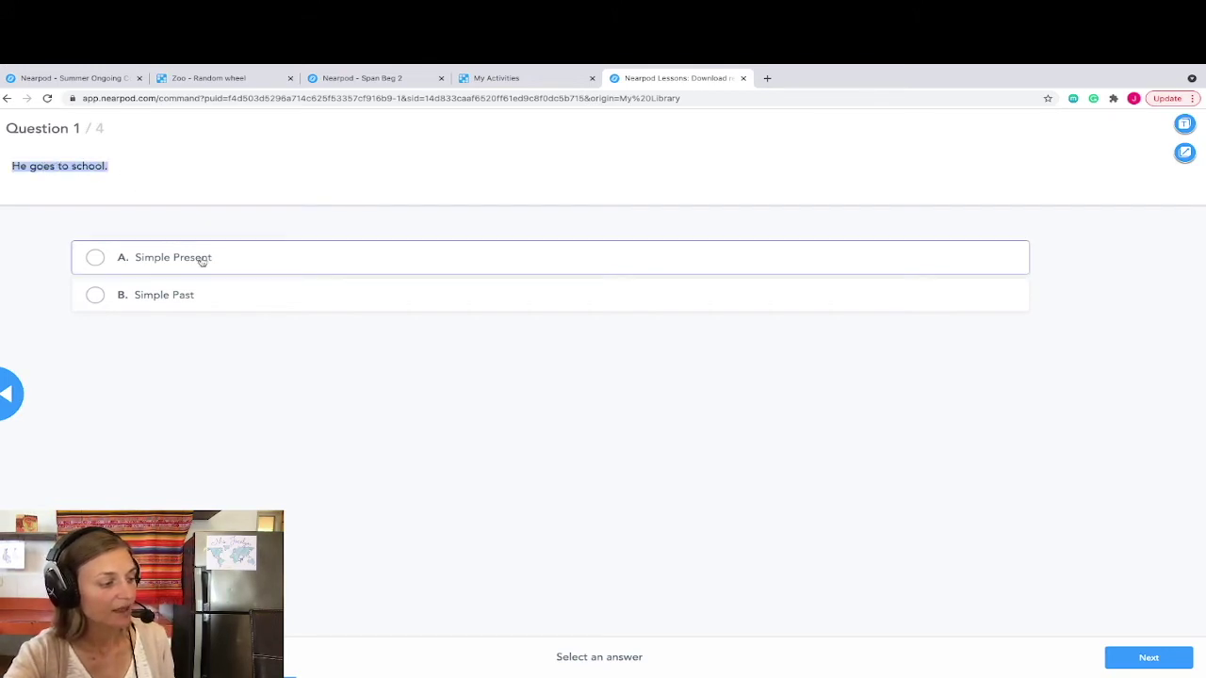
click(95, 258)
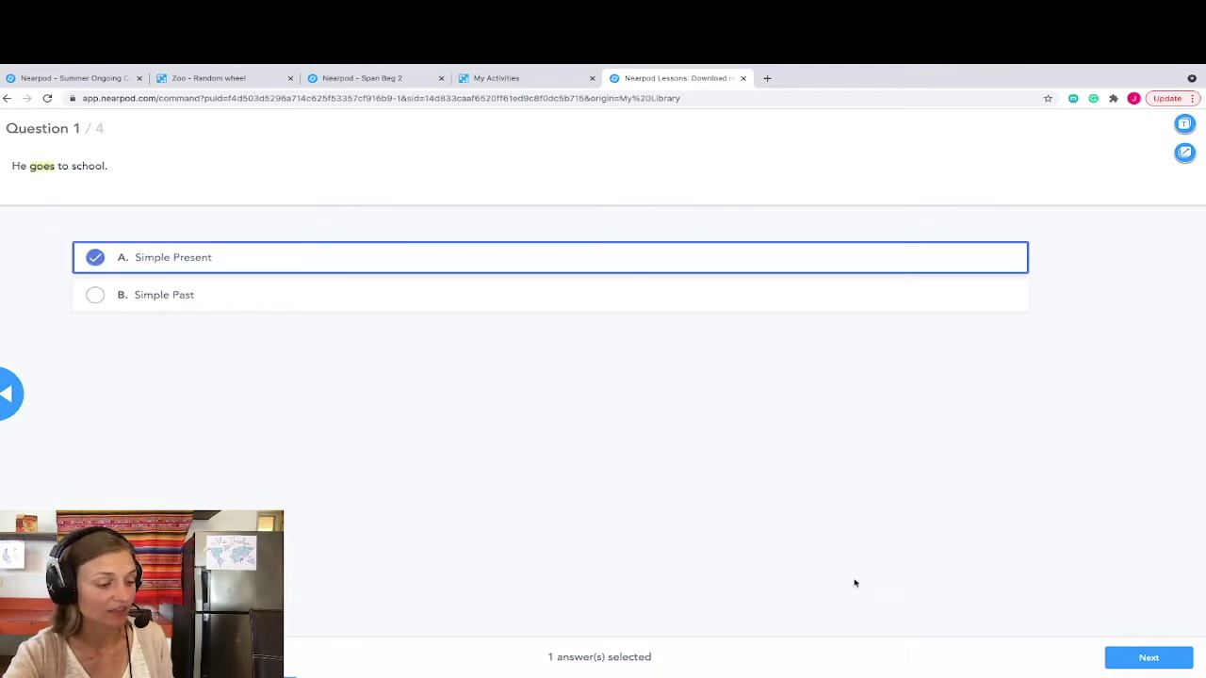
click(1142, 657)
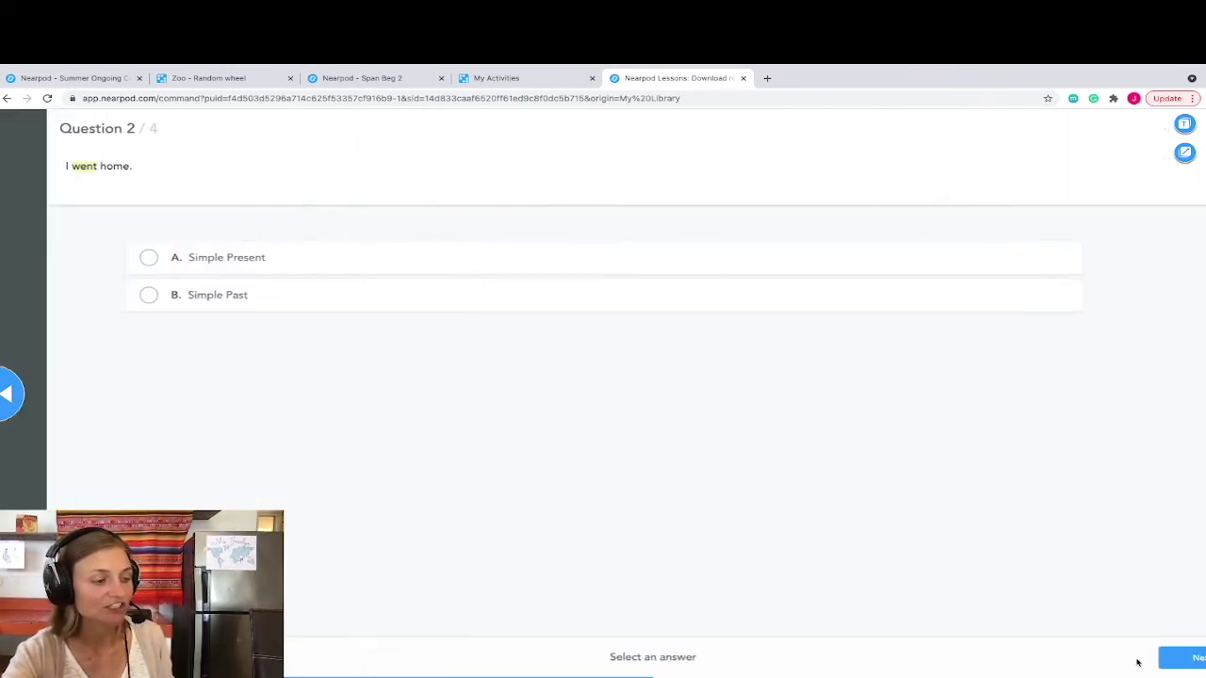
click(95, 295)
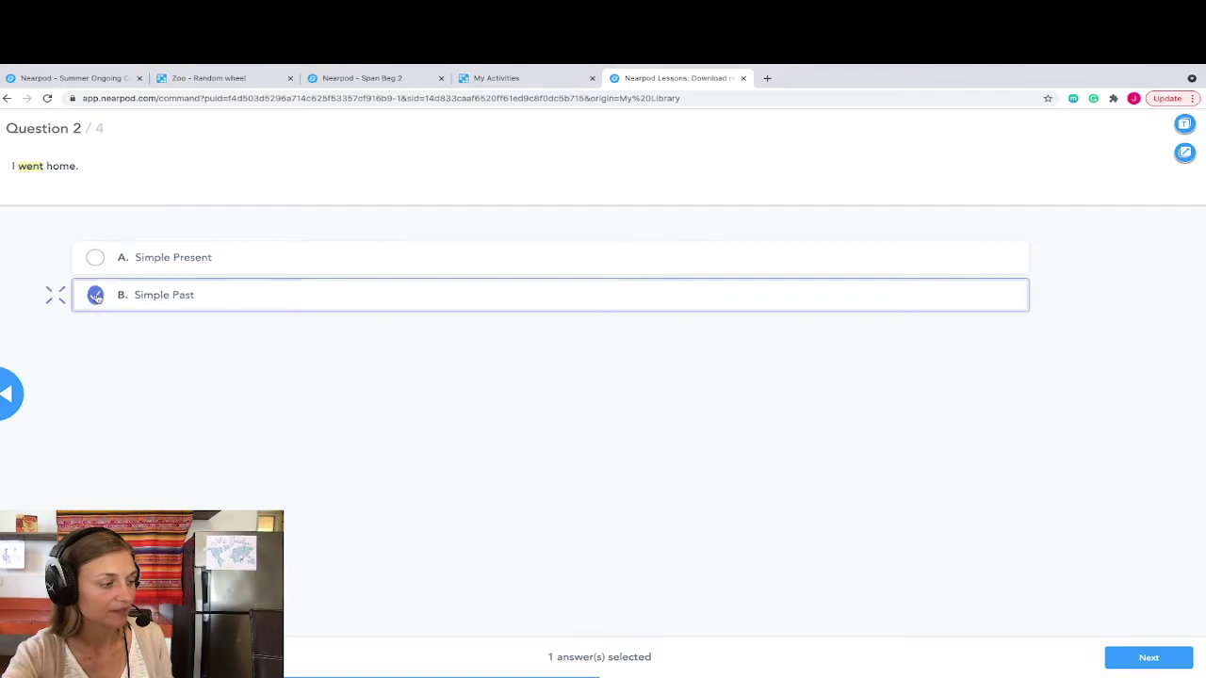
Answer Simple Present for 'I go to the store.' and 'They go home.'
click(1159, 656)
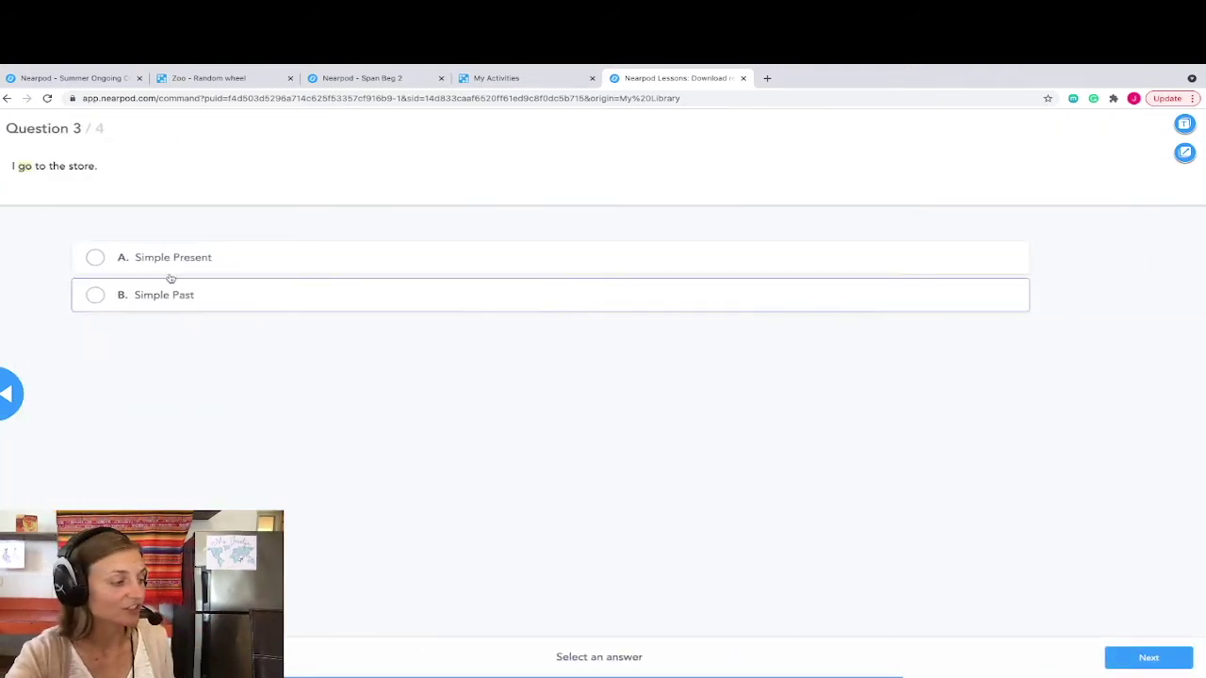
click(94, 257)
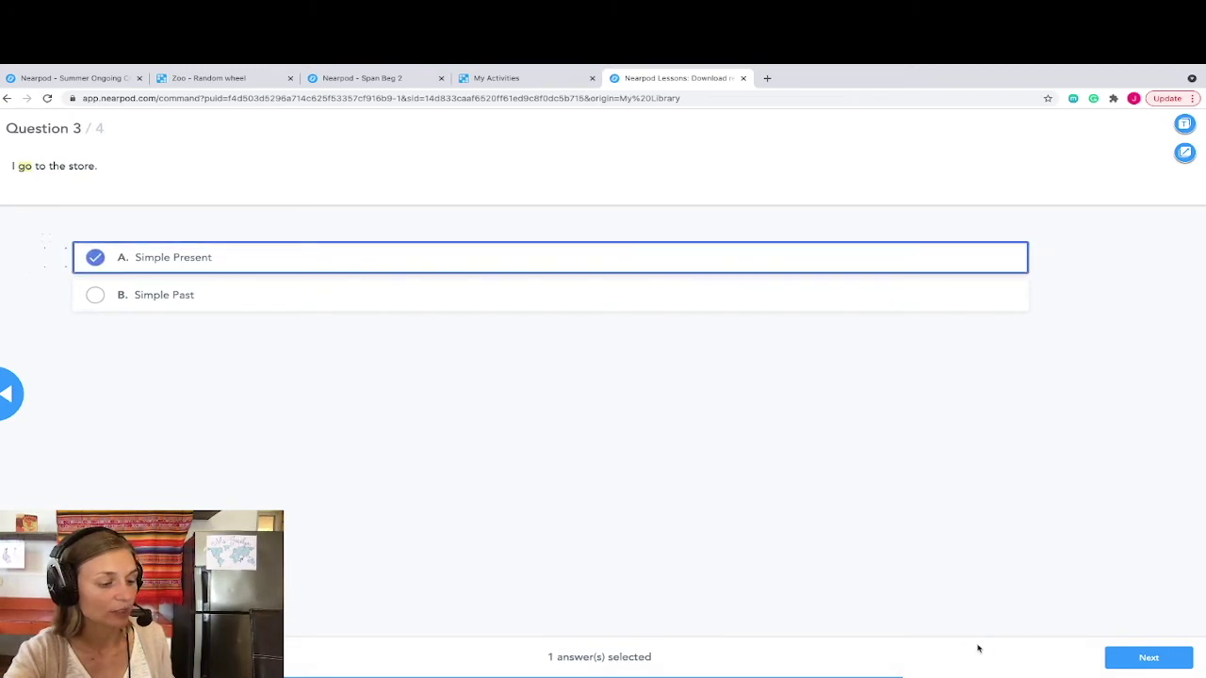
click(1127, 657)
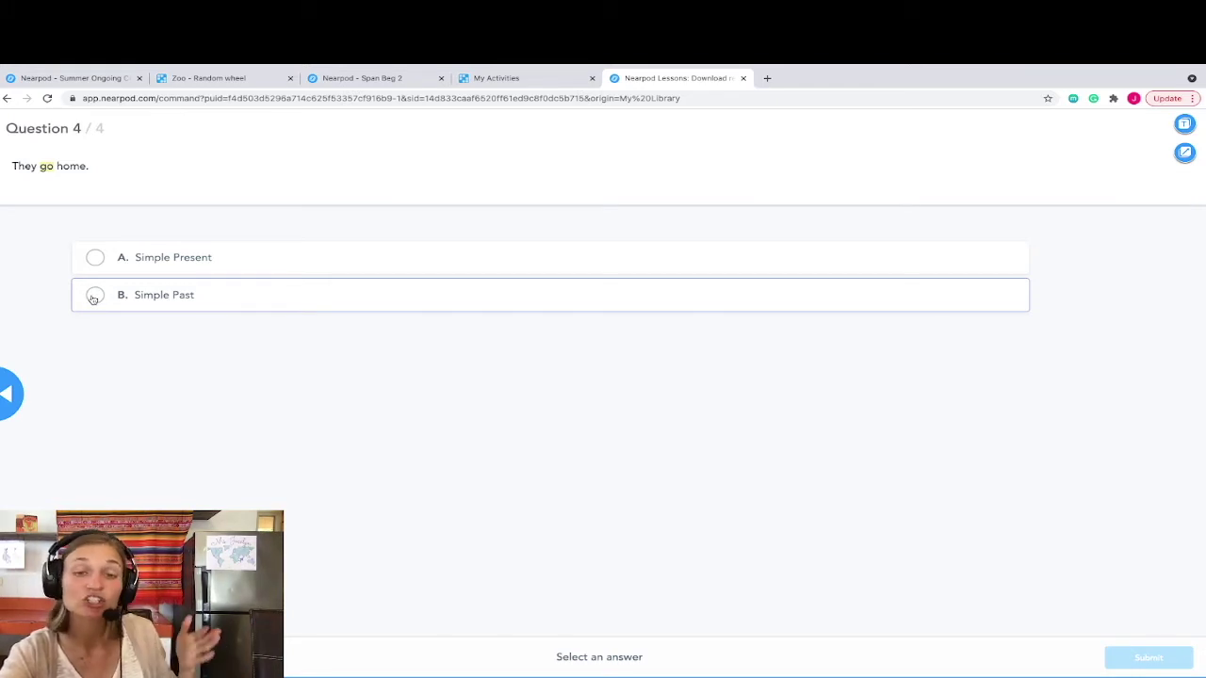
click(96, 264)
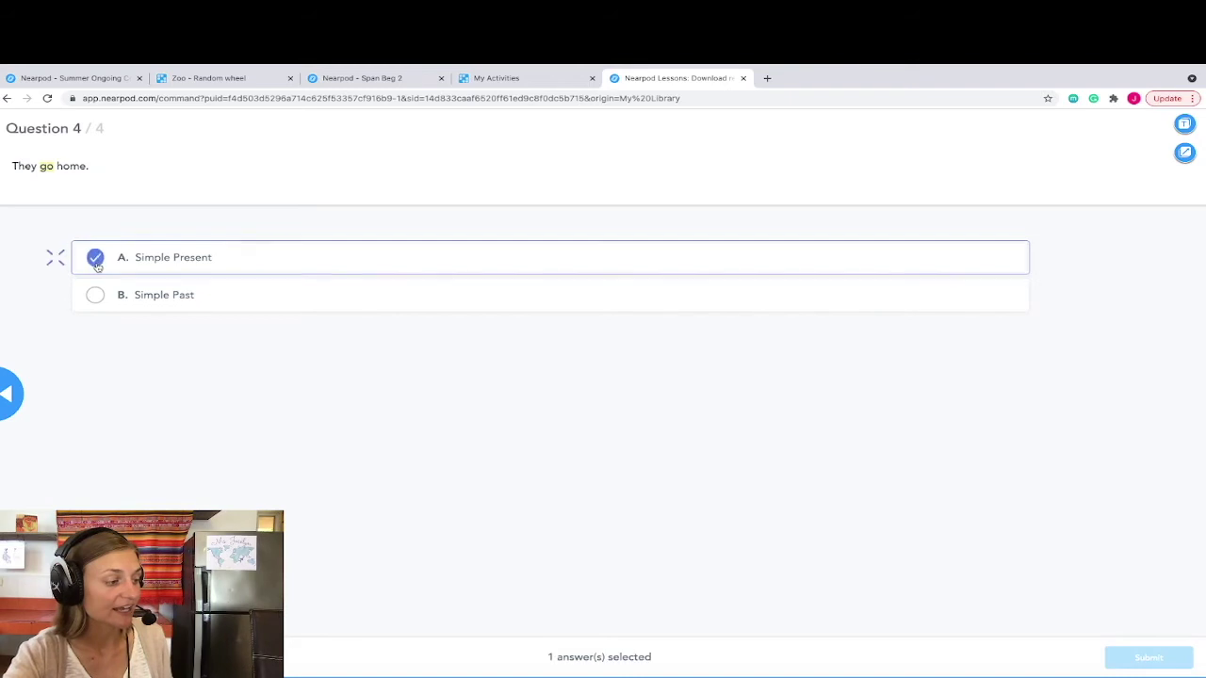